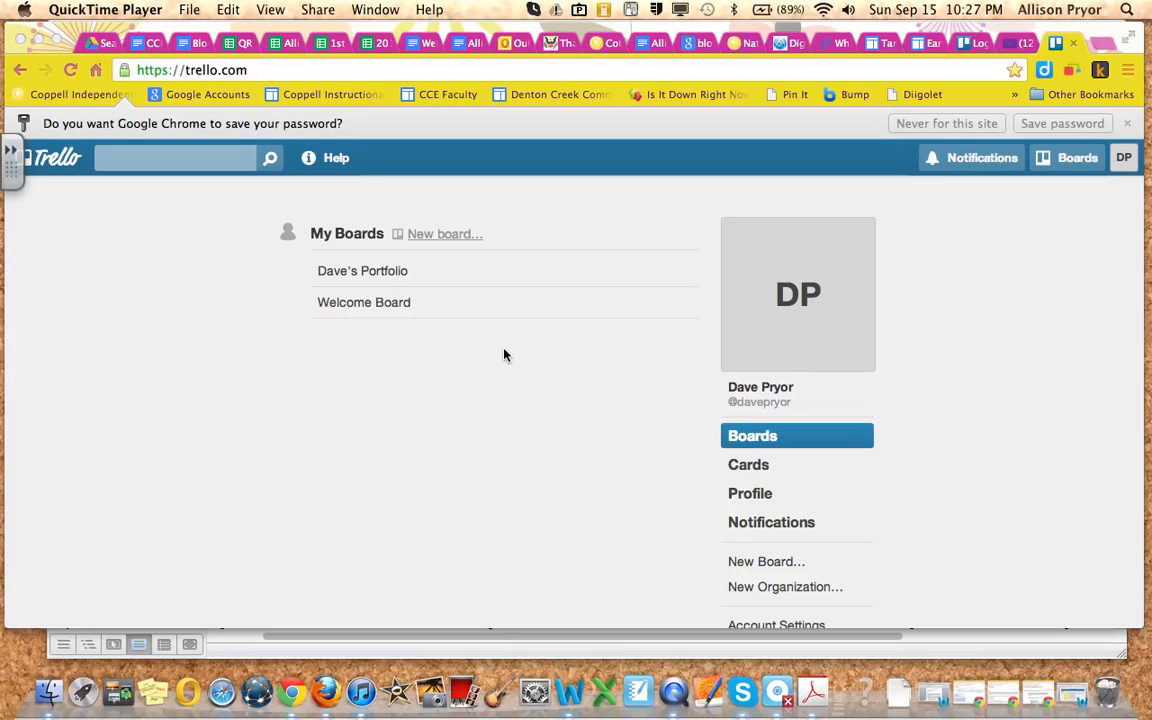
Step: Open the portfolio board and rename its To Do list to Language Arts
{"action": "left_click", "coordinate": [365, 278]}
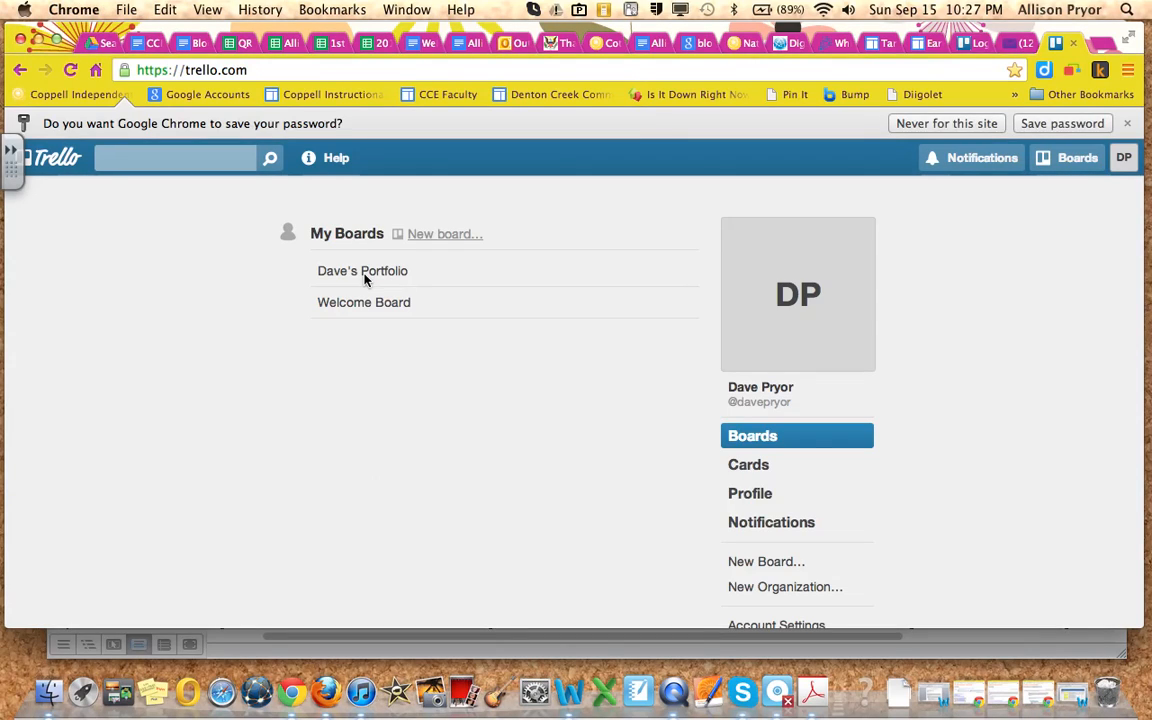
{"action": "left_click", "coordinate": [376, 281]}
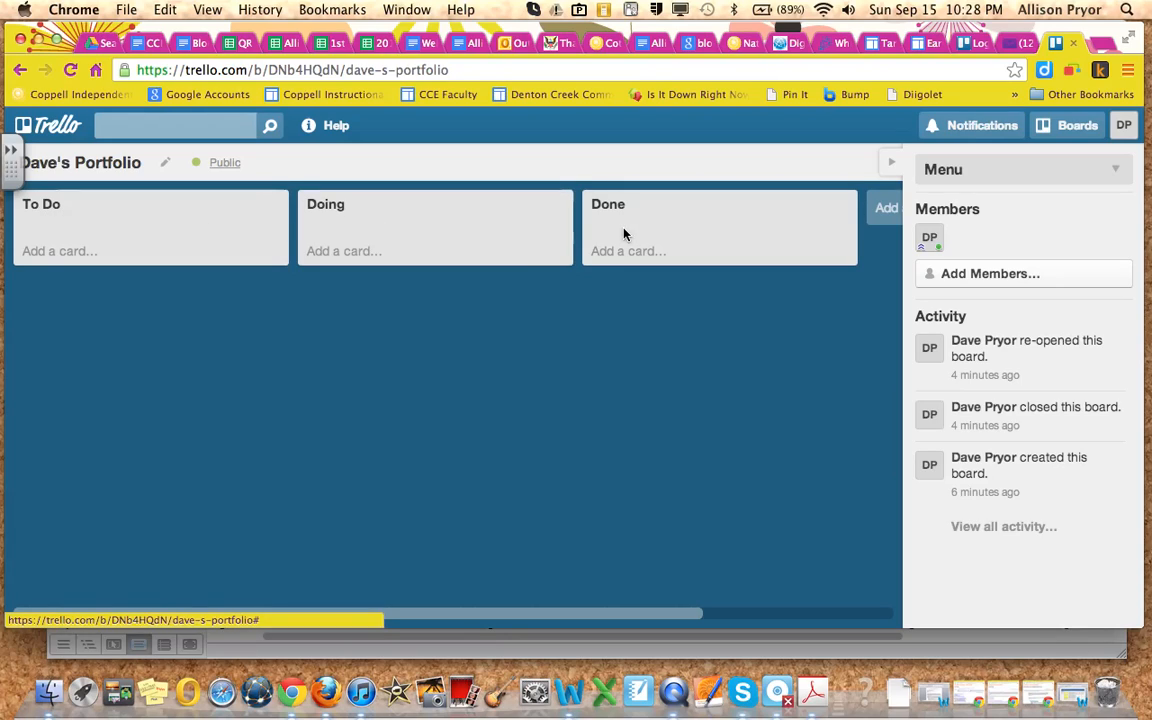
{"action": "left_click", "coordinate": [45, 206]}
{"action": "key", "text": "BackSpace"}
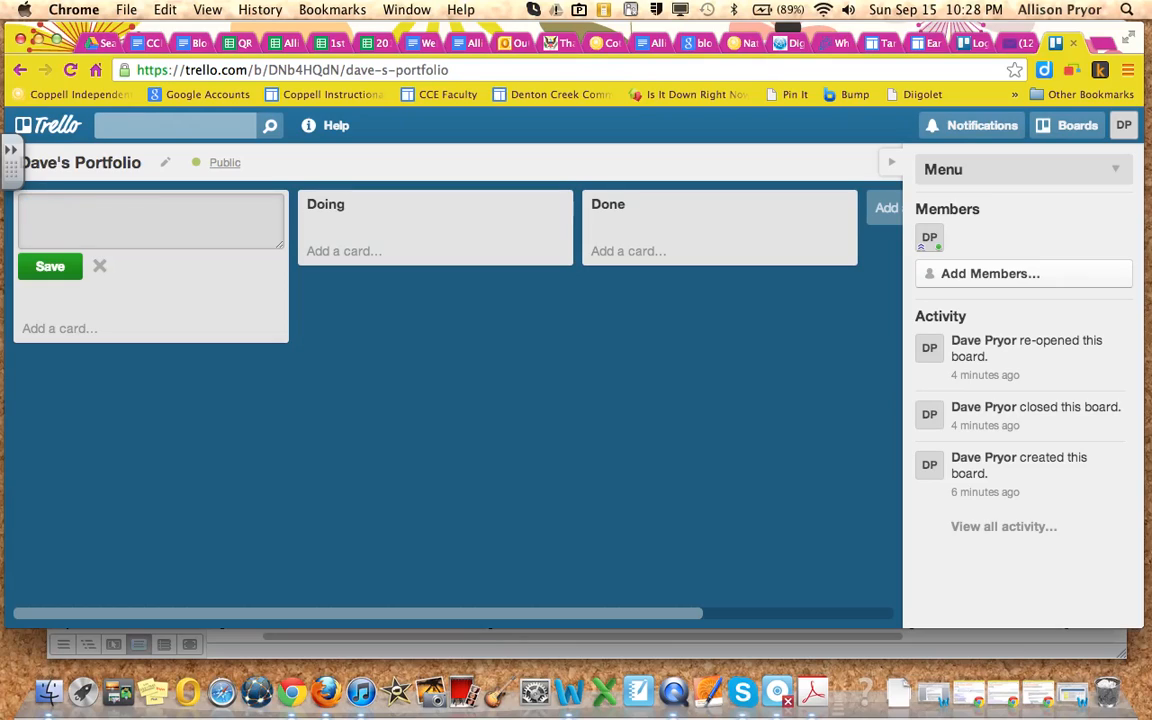
{"action": "type", "text": "Language Arts"}
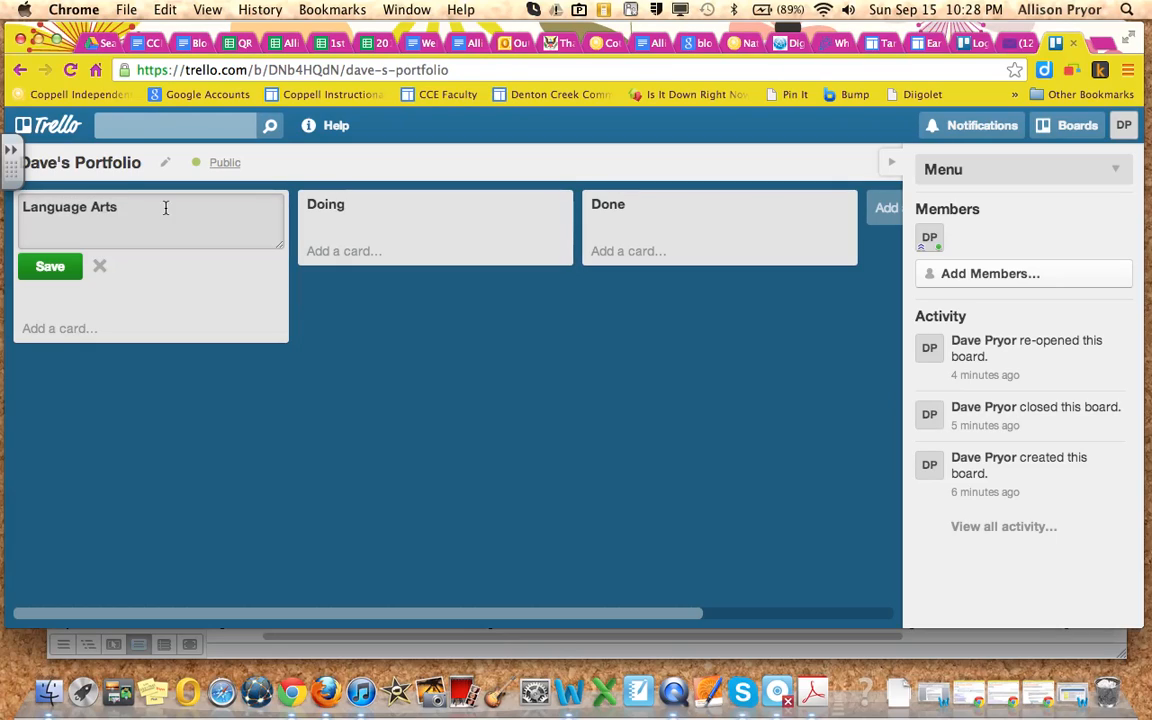
{"action": "left_click", "coordinate": [50, 268]}
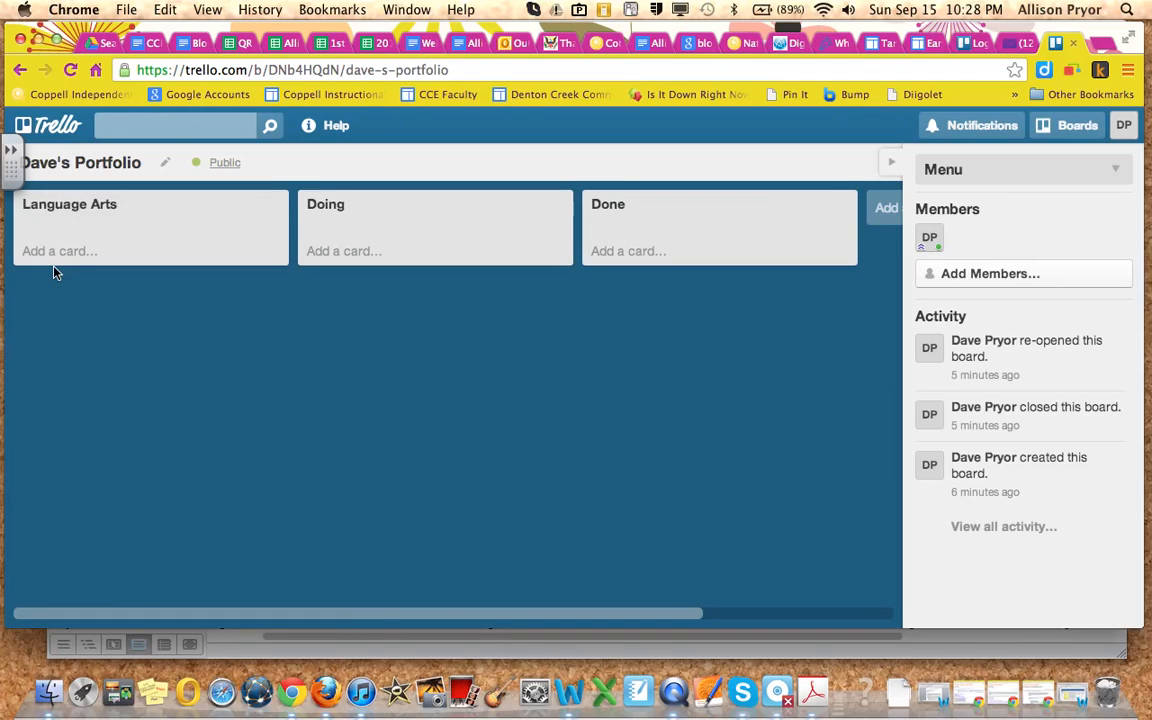
Step: Rename the Doing list to Math and the Done list to Social Studies
{"action": "left_click", "coordinate": [338, 209]}
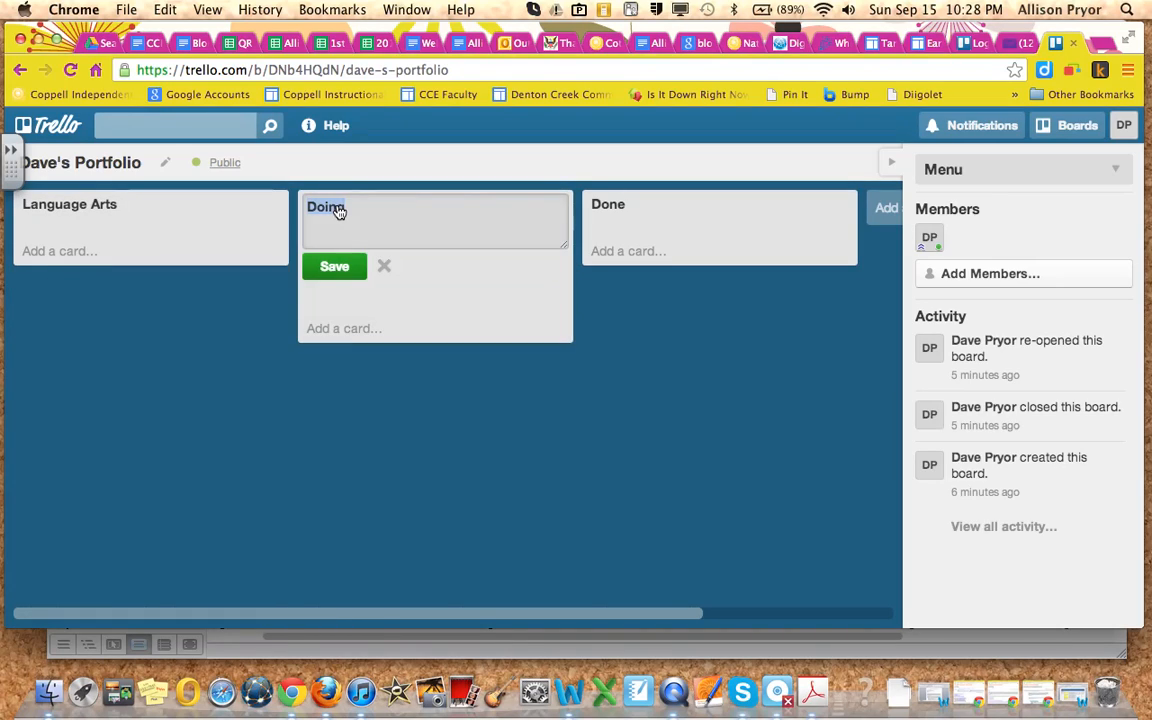
{"action": "type", "text": "Math"}
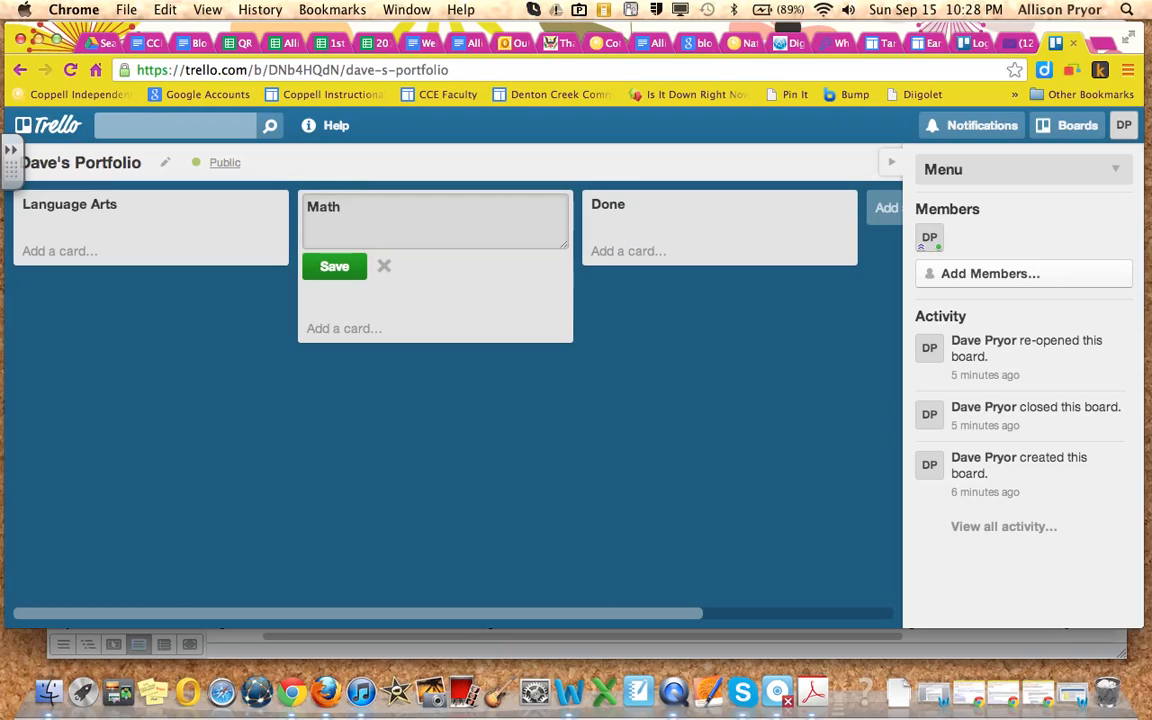
{"action": "left_click", "coordinate": [335, 267]}
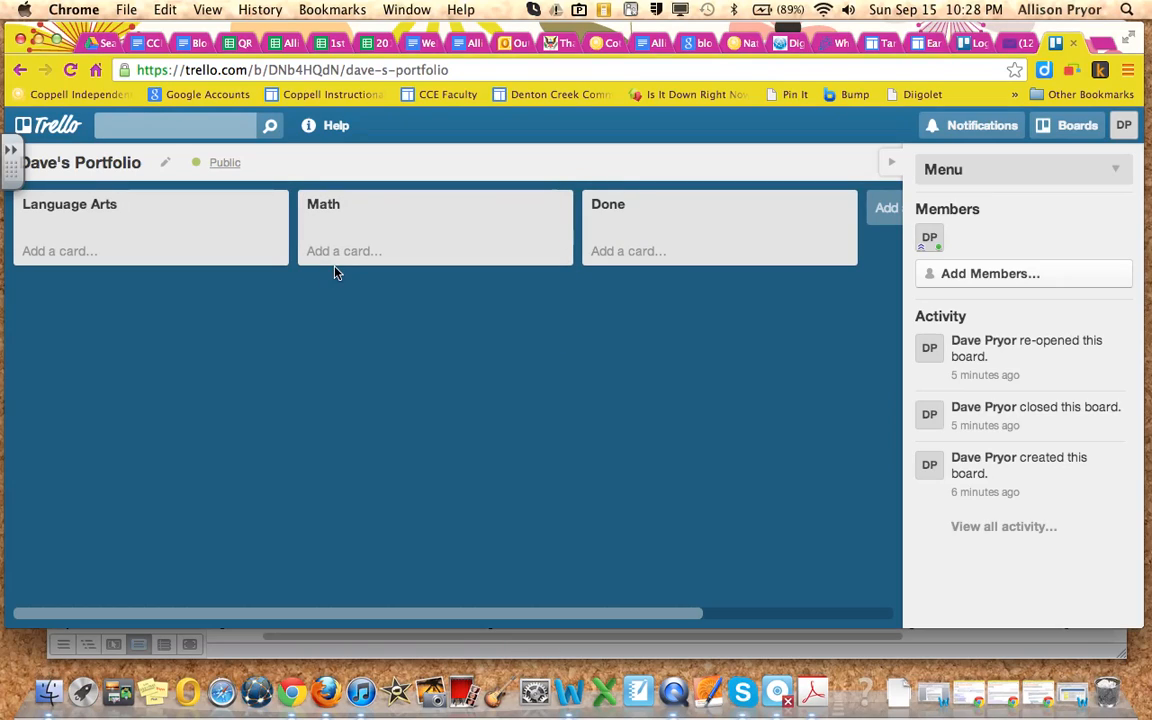
{"action": "left_click", "coordinate": [613, 216]}
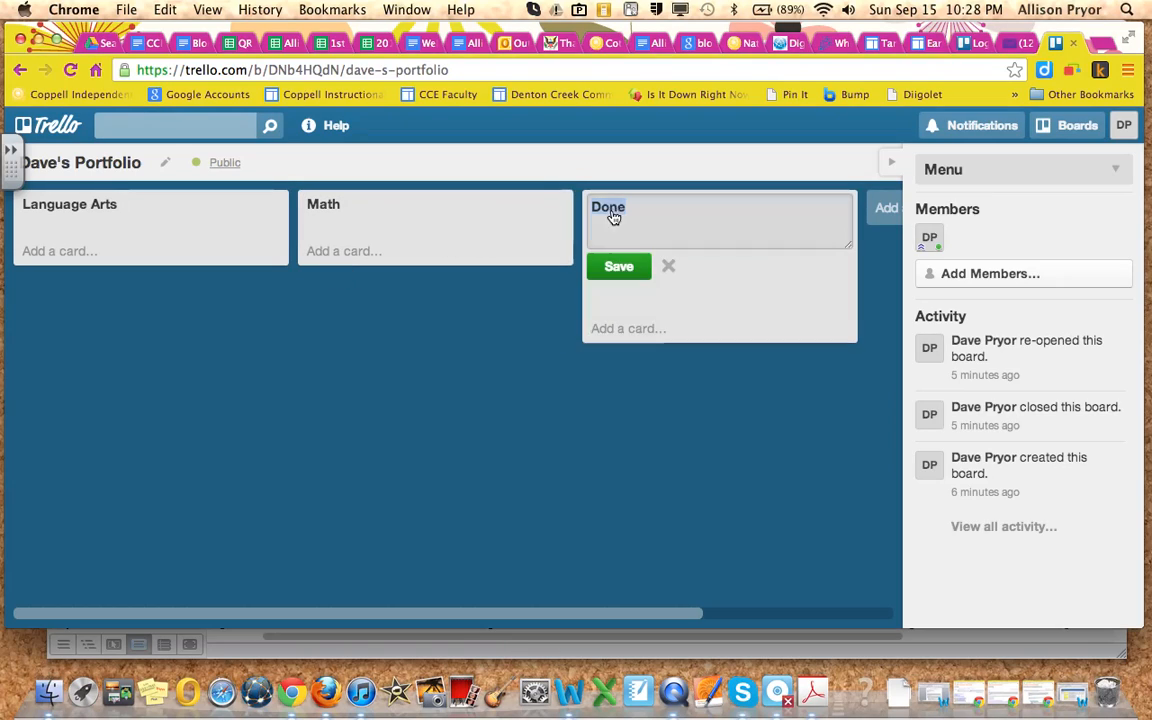
{"action": "type", "text": "So"}
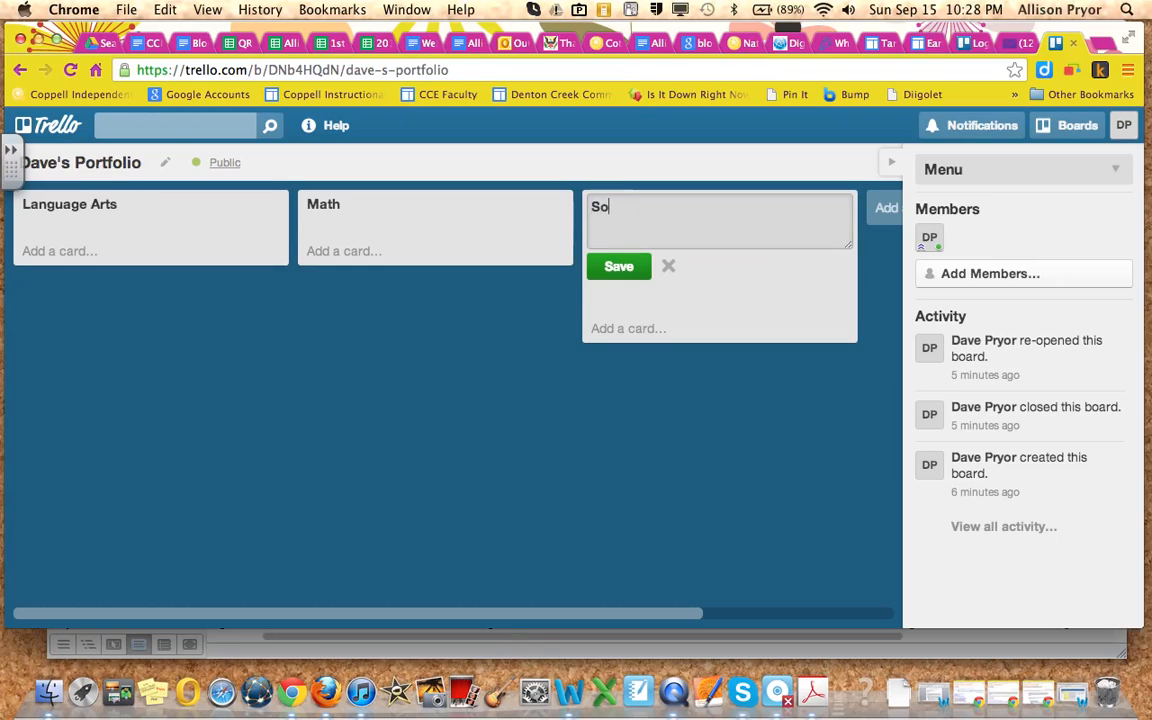
{"action": "type", "text": "cial Studies"}
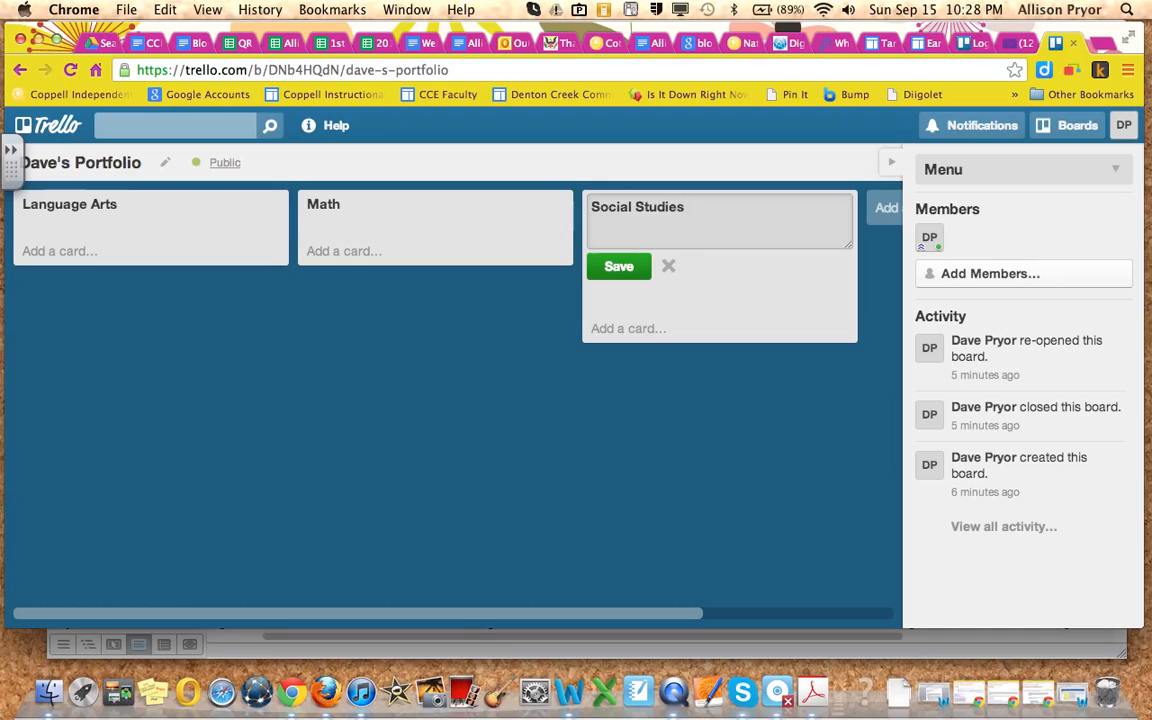
{"action": "left_click", "coordinate": [635, 267]}
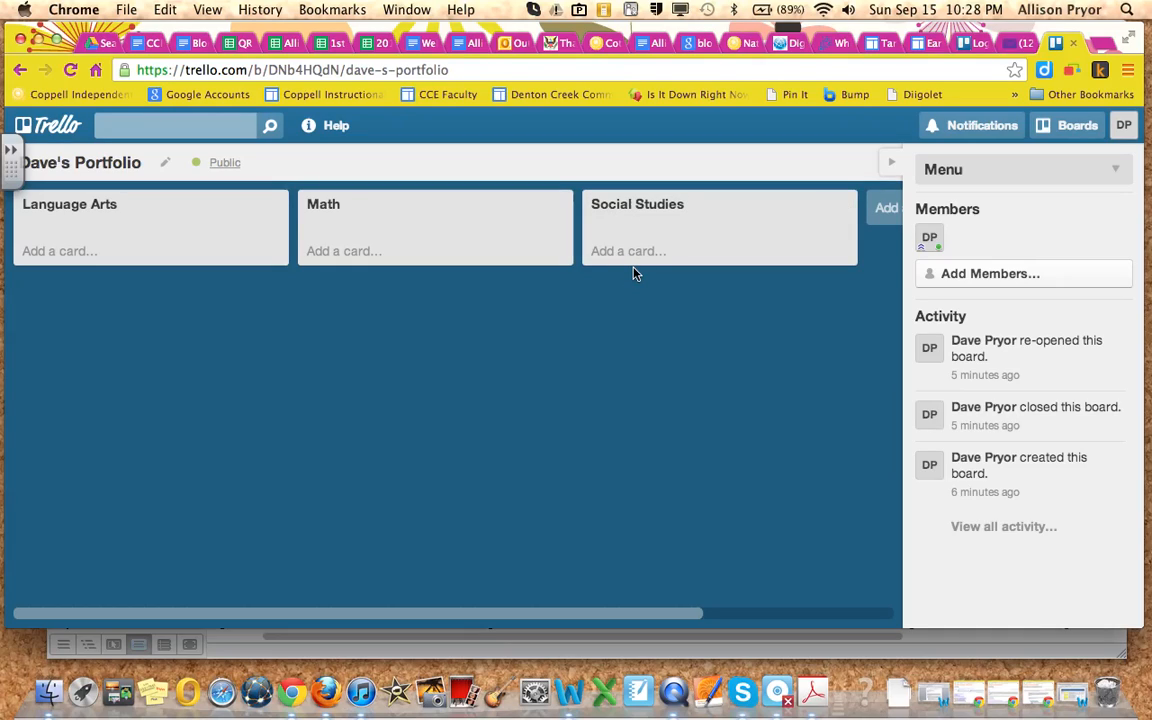
Step: Hide the board's sidebar and add a fourth list named Science
{"action": "left_click", "coordinate": [894, 166]}
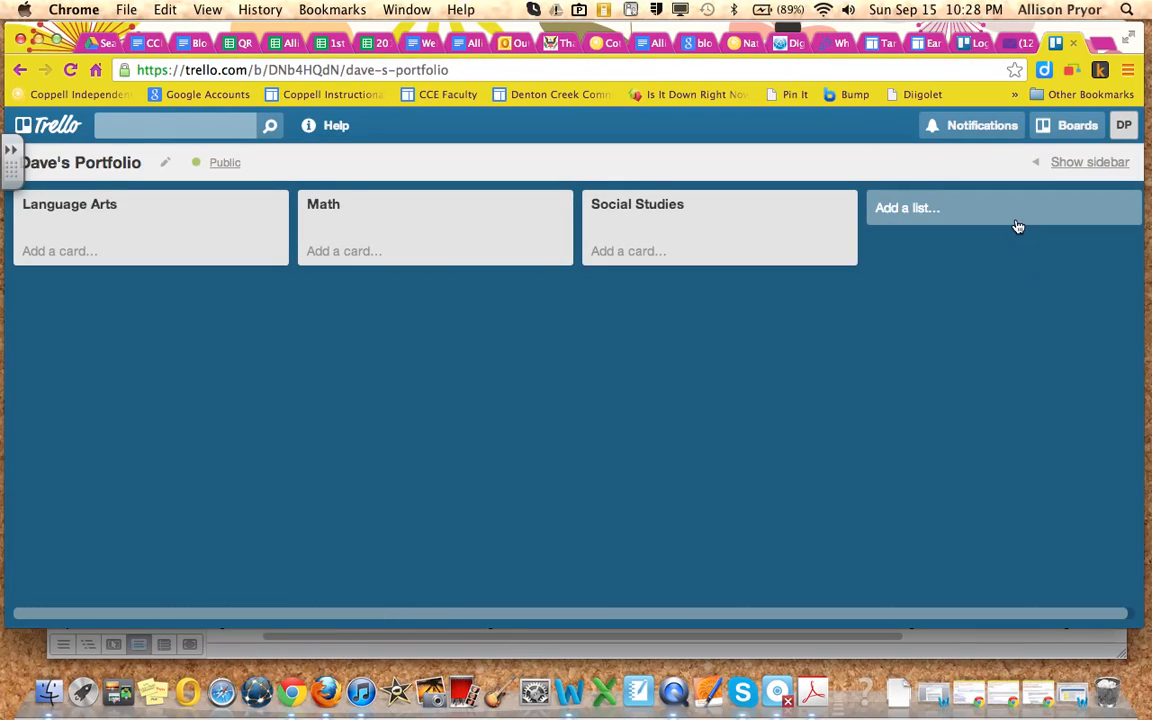
{"action": "left_click", "coordinate": [915, 217]}
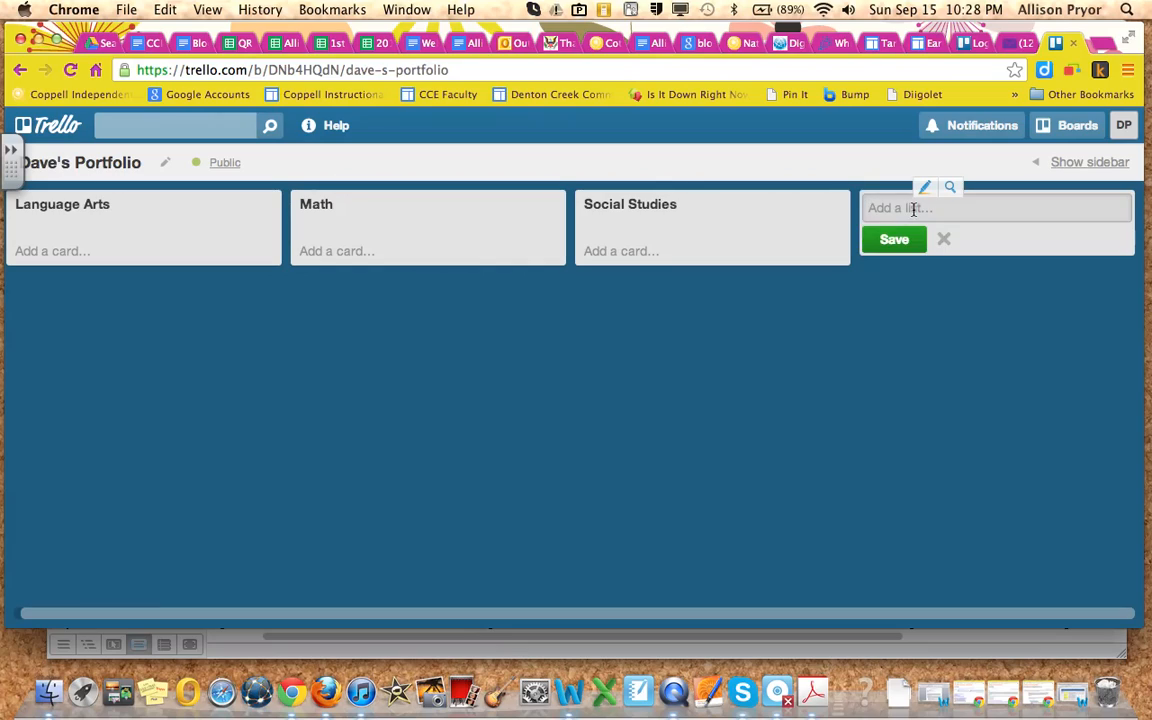
{"action": "type", "text": "Science"}
{"action": "left_click", "coordinate": [895, 242]}
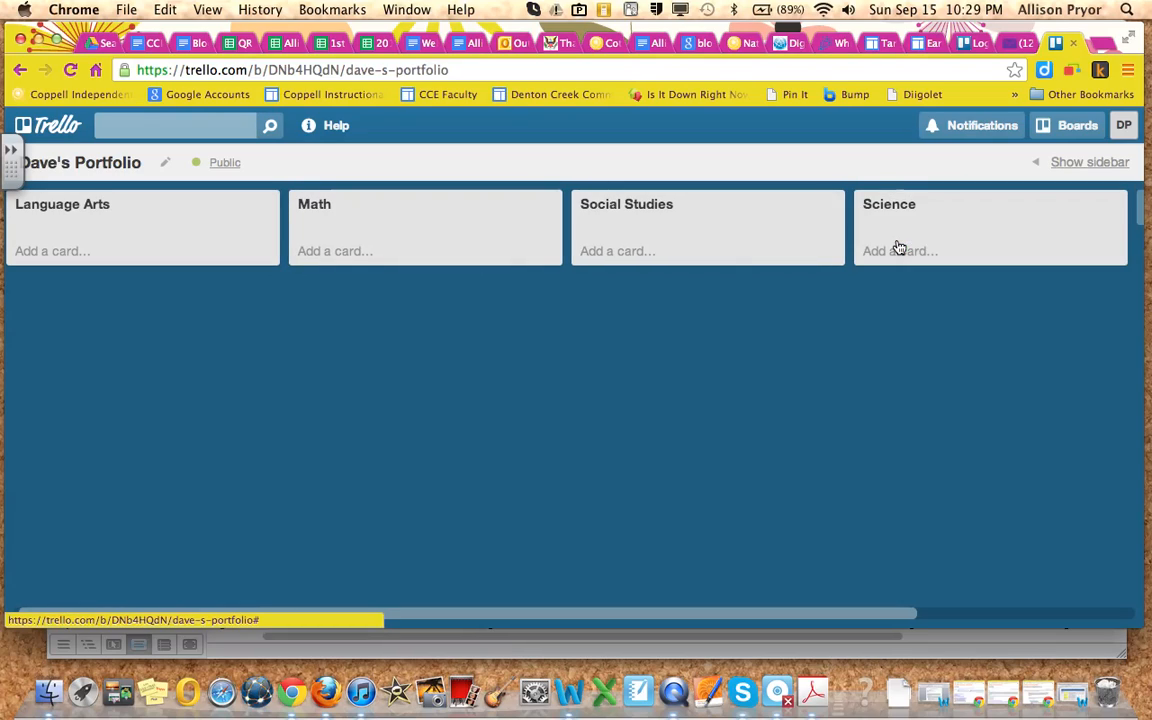
Step: Add a card titled Daily 5 to the Language Arts list
{"action": "left_click", "coordinate": [56, 255]}
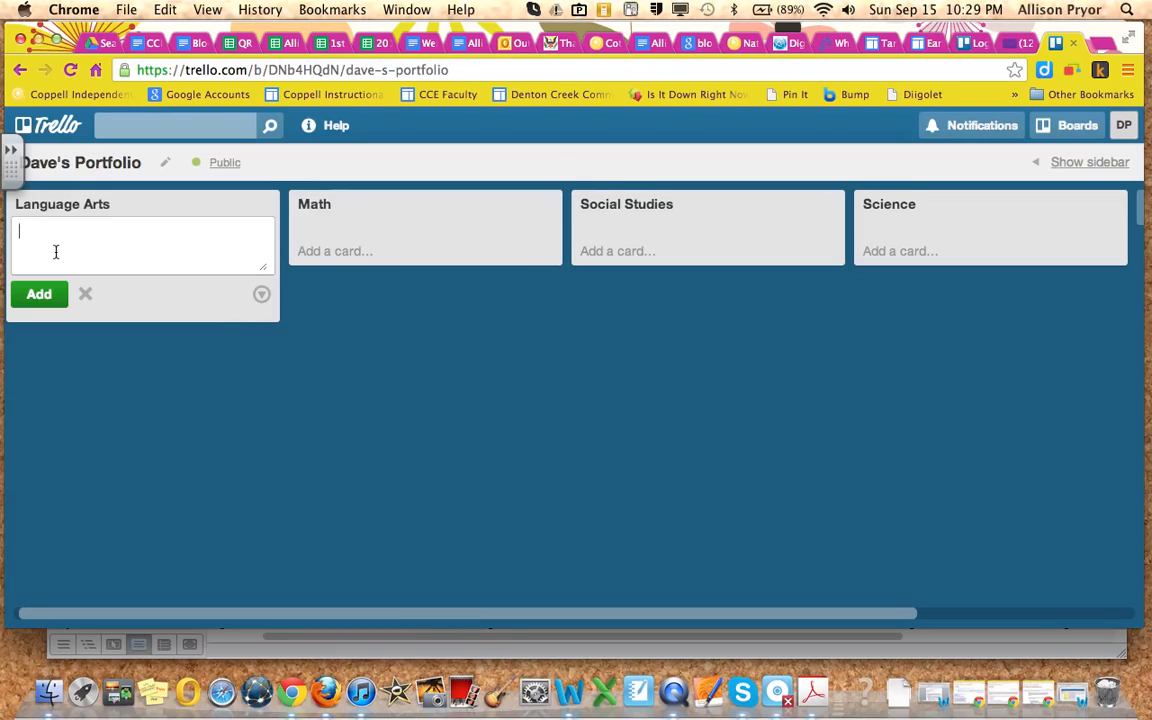
{"action": "type", "text": "Daily "}
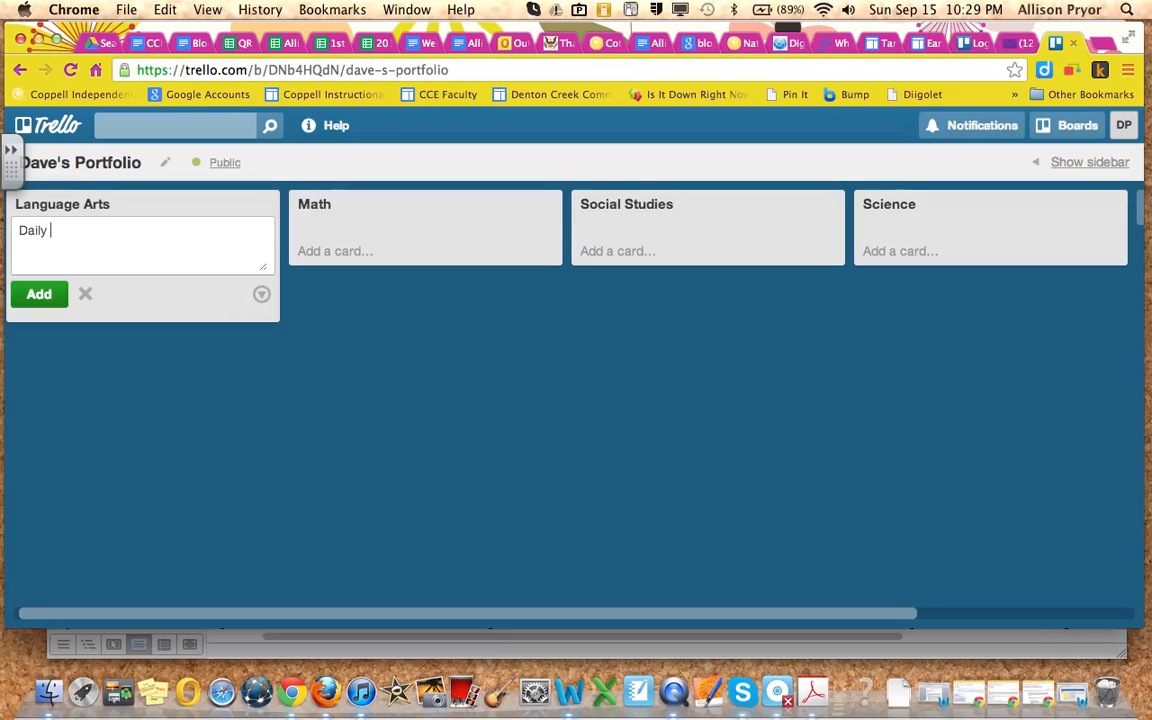
{"action": "type", "text": "45"}
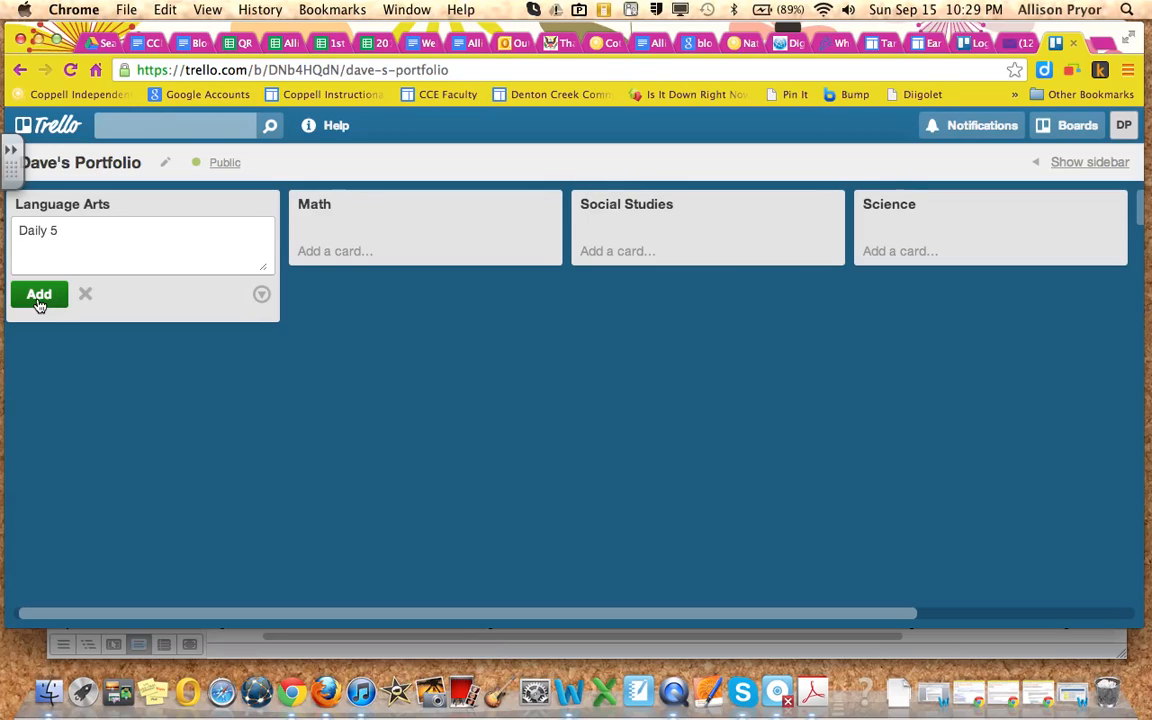
{"action": "left_click", "coordinate": [39, 295]}
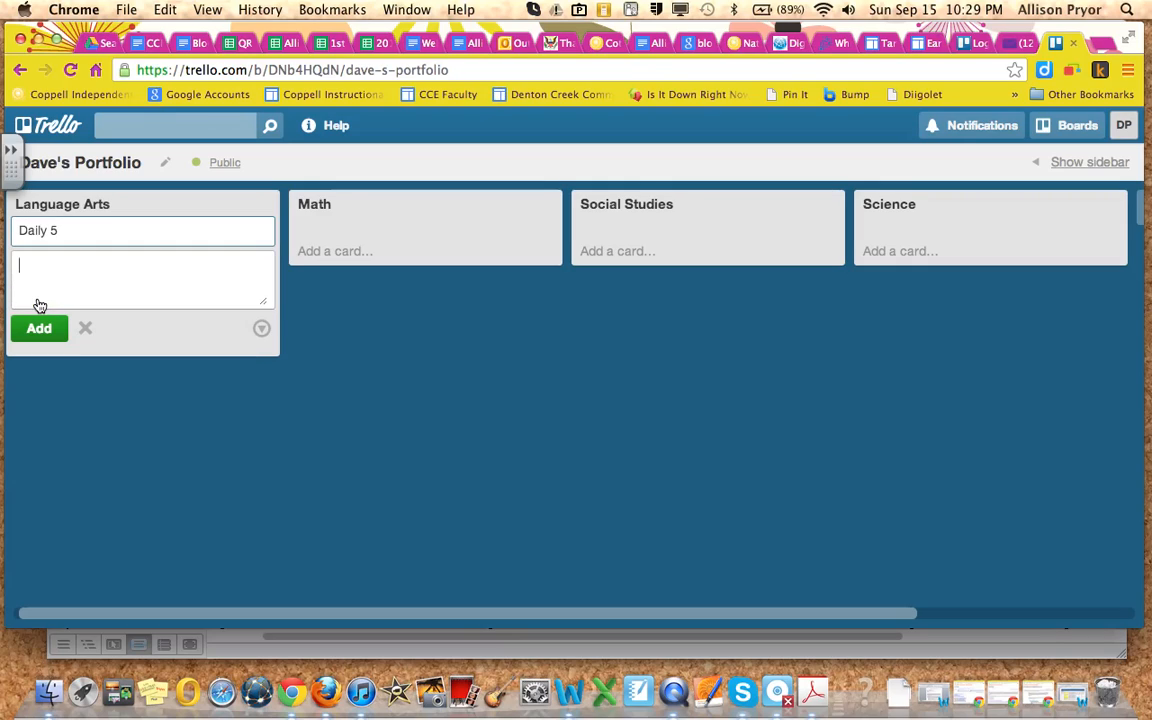
Step: Add two more cards to the Language Arts list, titled Writing and Grammar/Spelling
{"action": "type", "text": "Writing"}
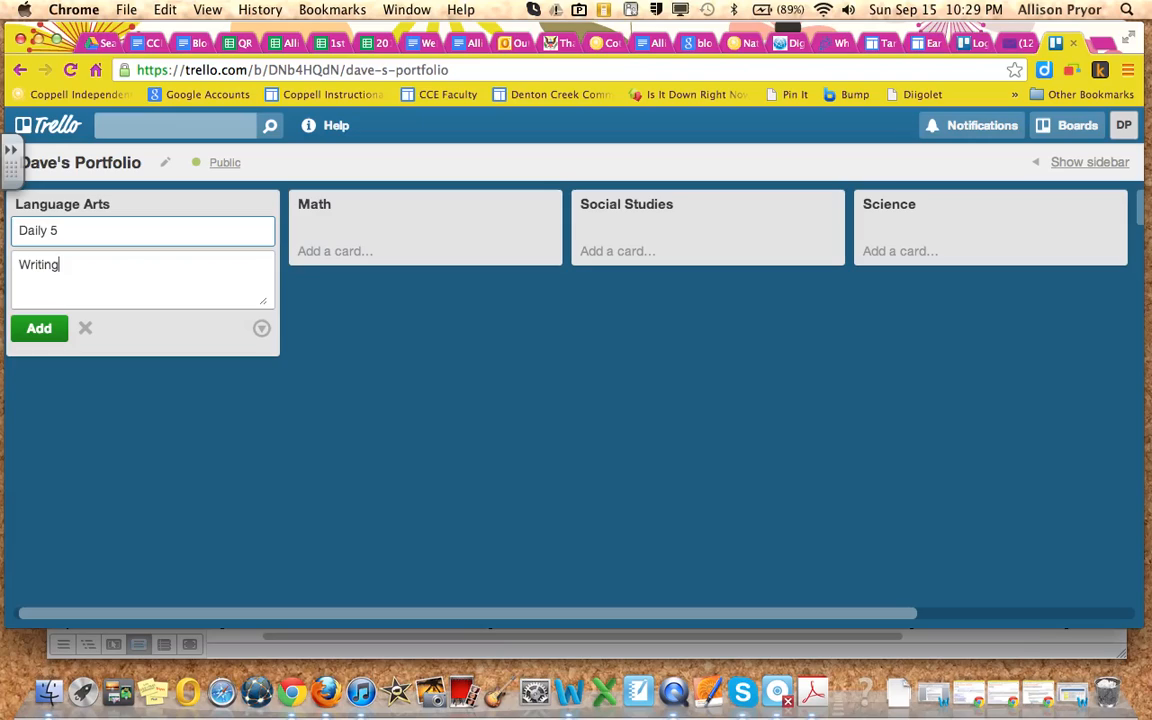
{"action": "left_click", "coordinate": [33, 336]}
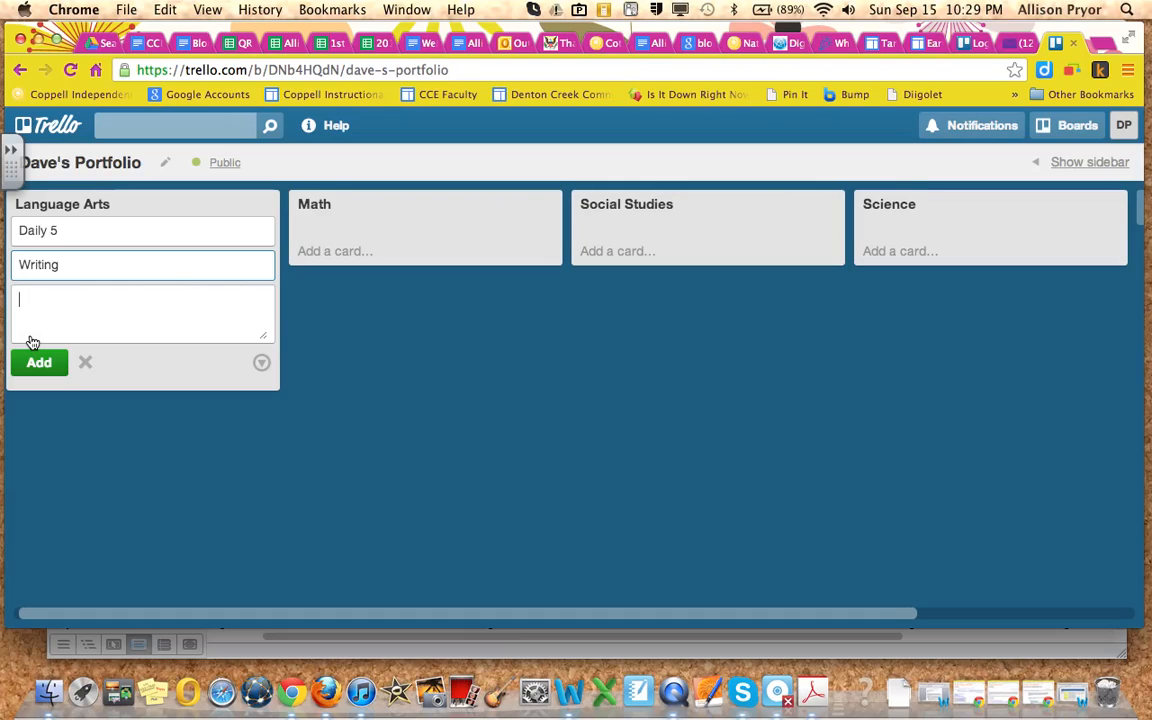
{"action": "type", "text": "Gra"}
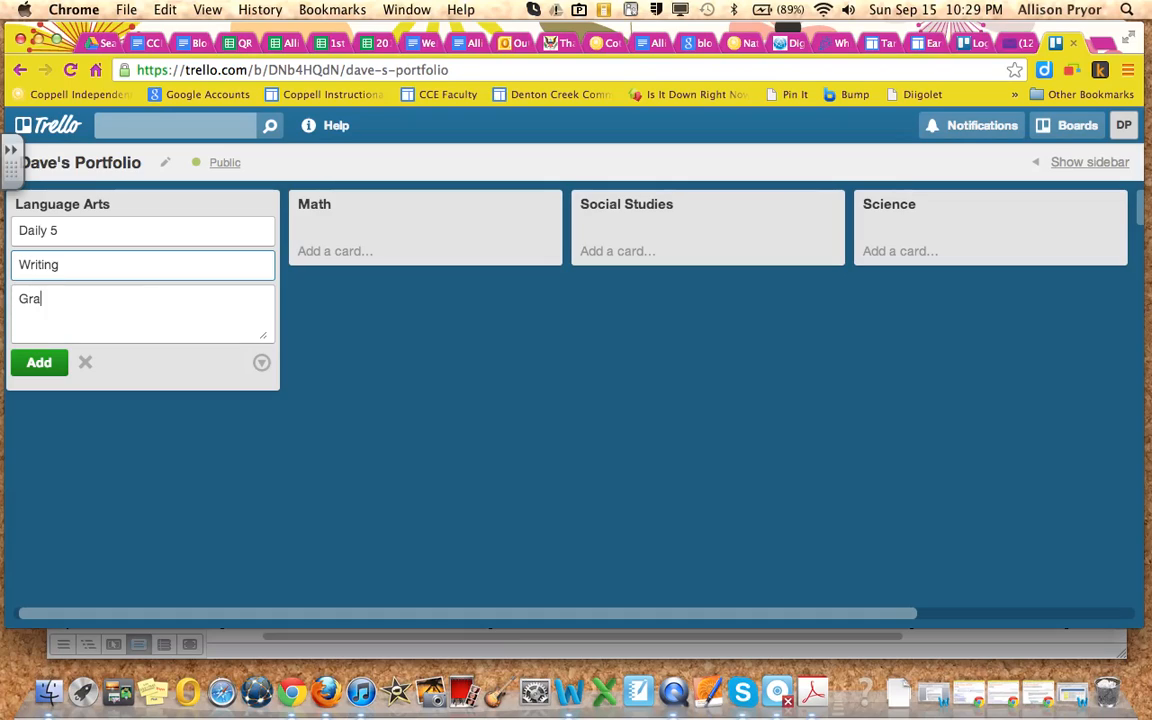
{"action": "type", "text": "mmar/Spelling"}
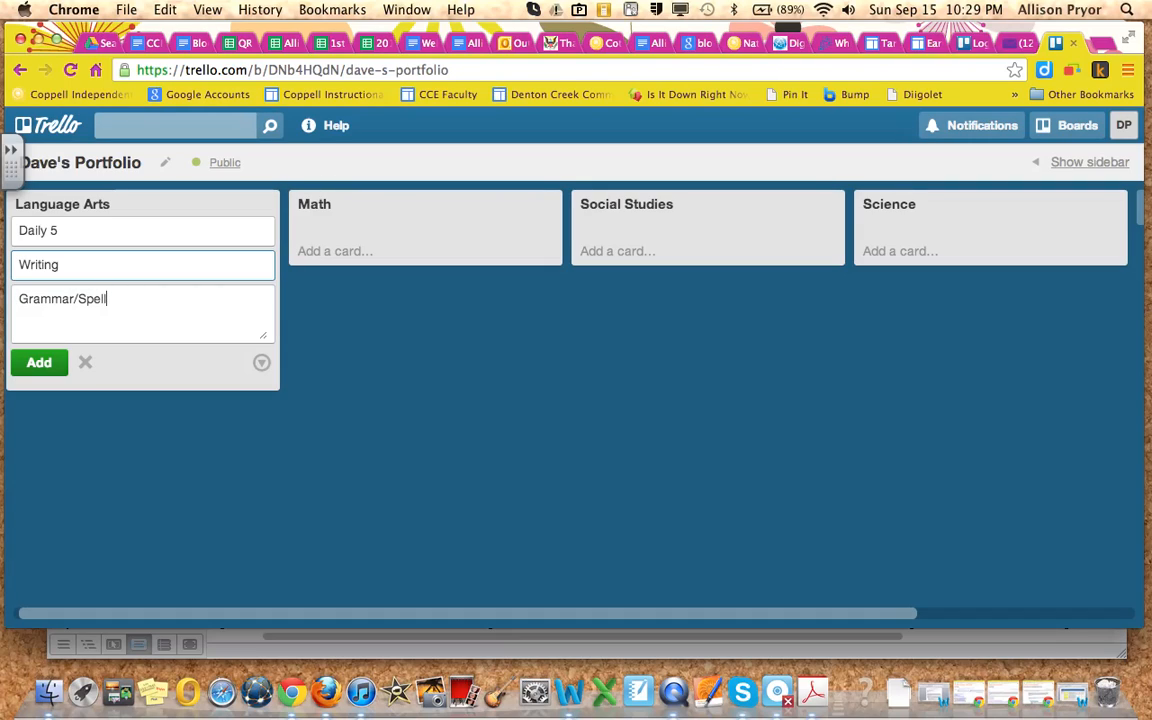
{"action": "left_click", "coordinate": [31, 364]}
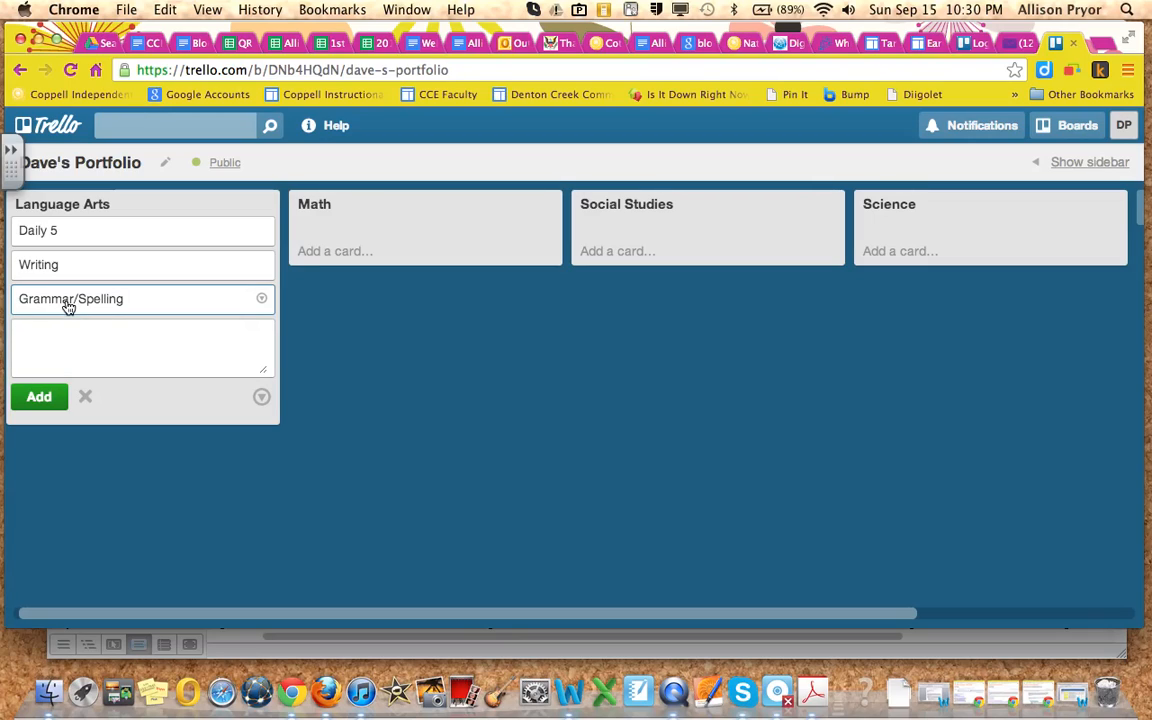
{"action": "left_click_drag", "start_coordinate": [67, 306], "coordinate": [95, 298]}
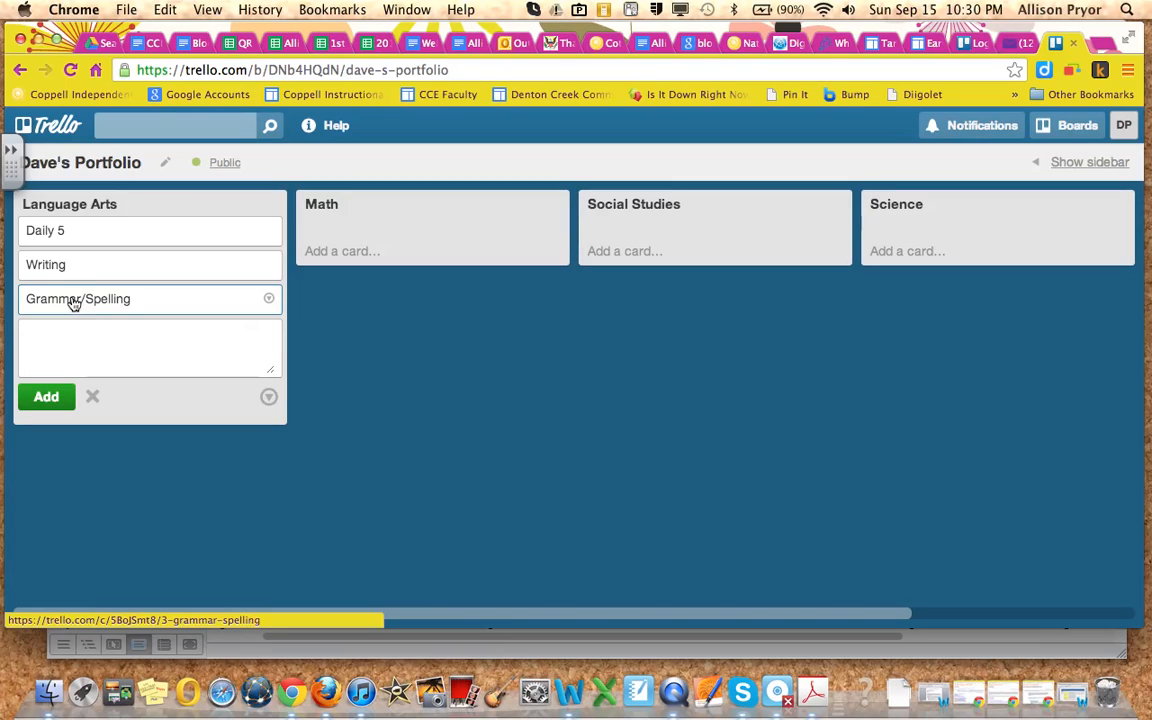
Step: Open the Daily 5 card and save the description "This is where we will be posting all of my great work for daily 5."
{"action": "left_click", "coordinate": [54, 236]}
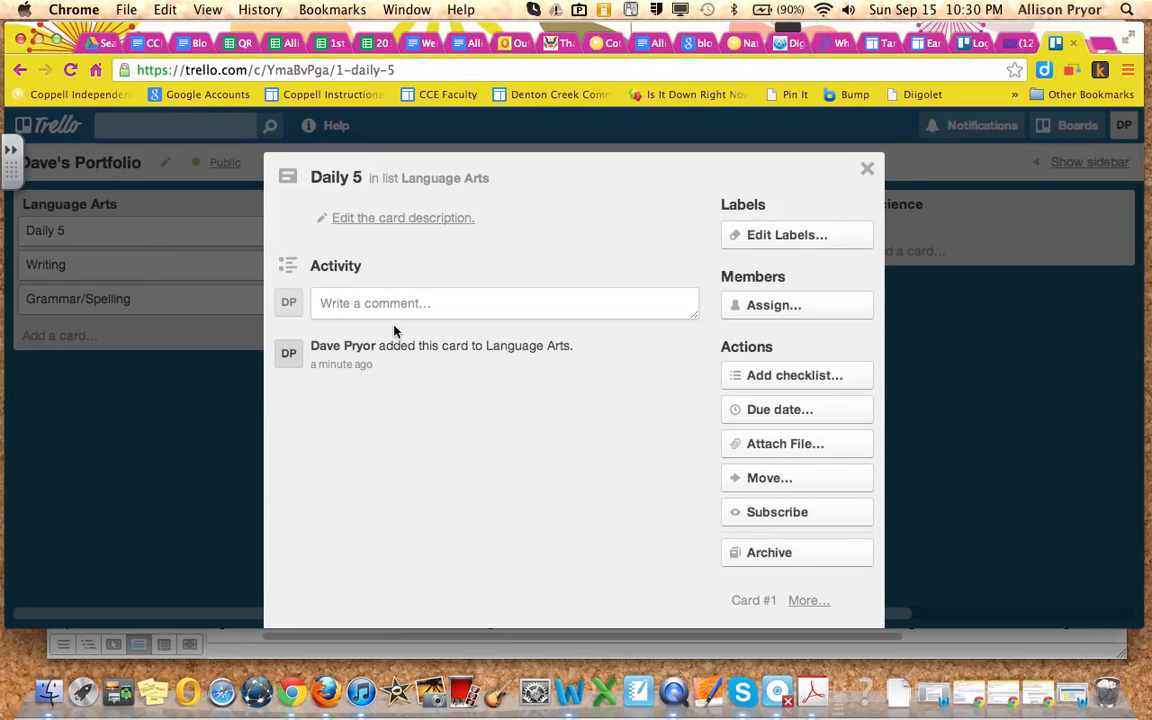
{"action": "left_click", "coordinate": [364, 222]}
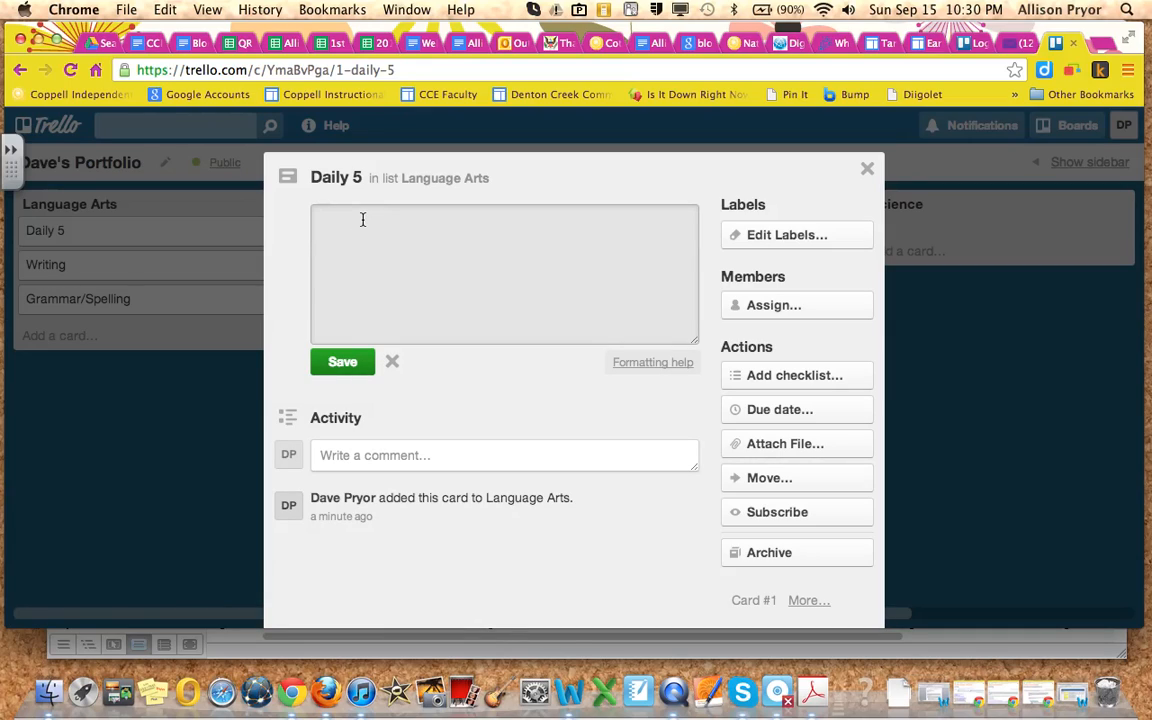
{"action": "type", "text": "This is where we will be posting all o"}
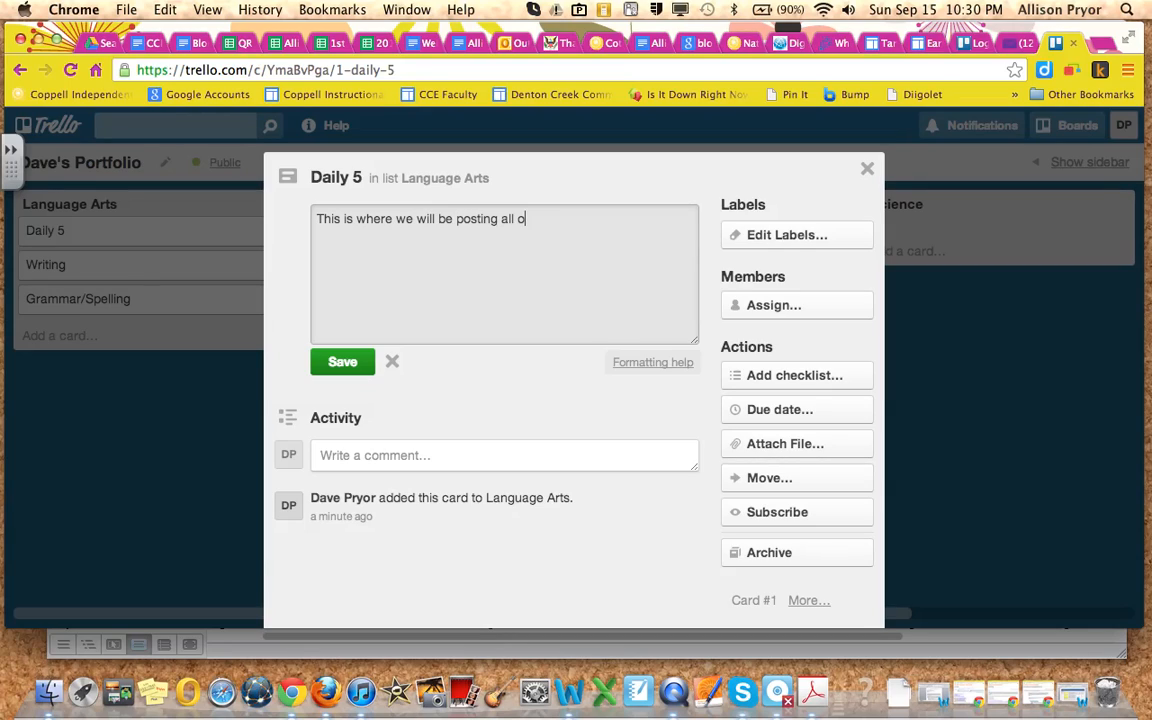
{"action": "type", "text": "f my graat work for daily 5"}
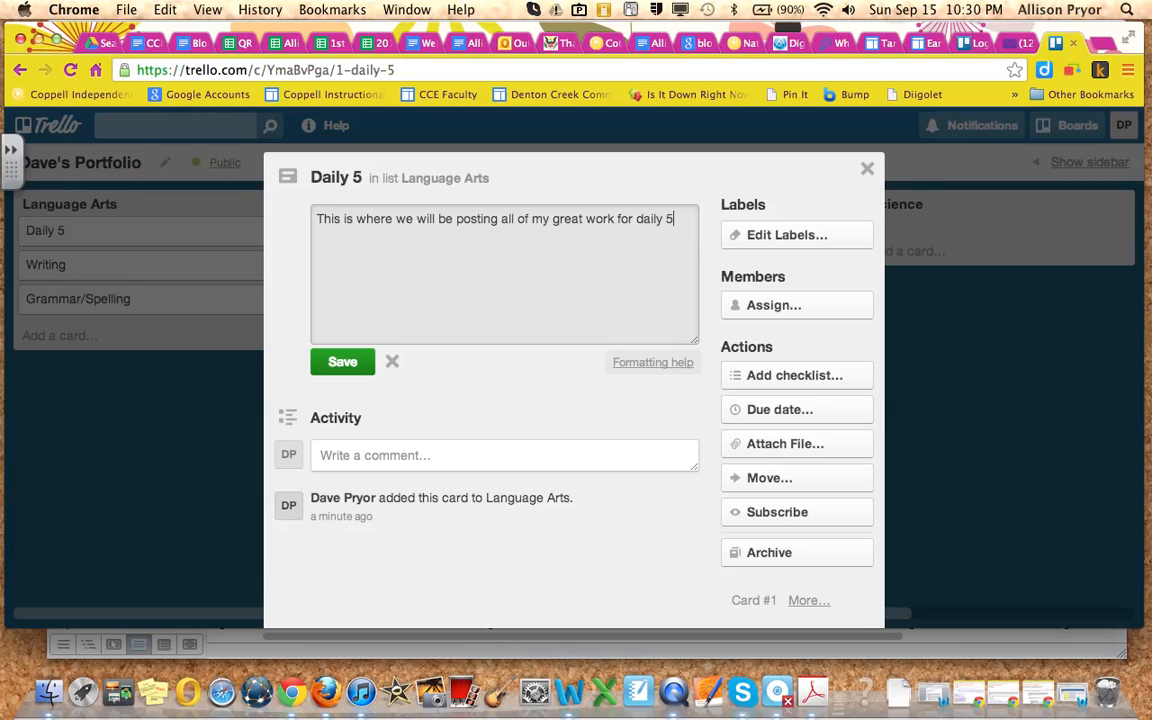
{"action": "type", "text": "."}
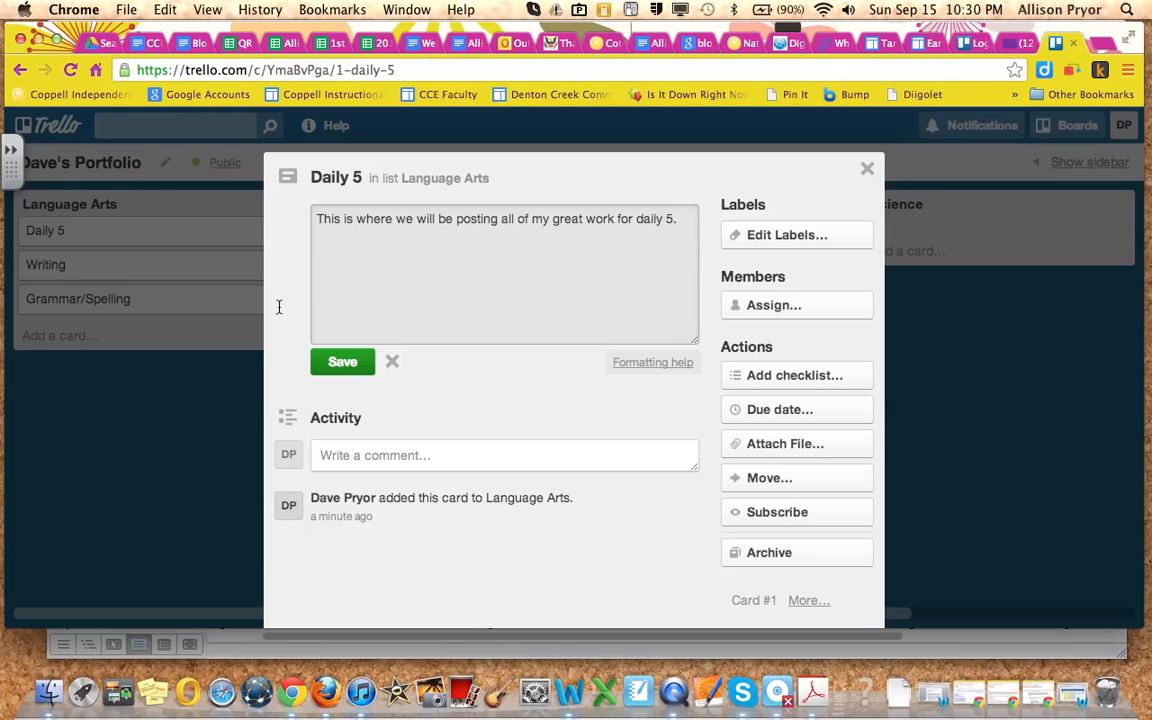
{"action": "left_click", "coordinate": [328, 363]}
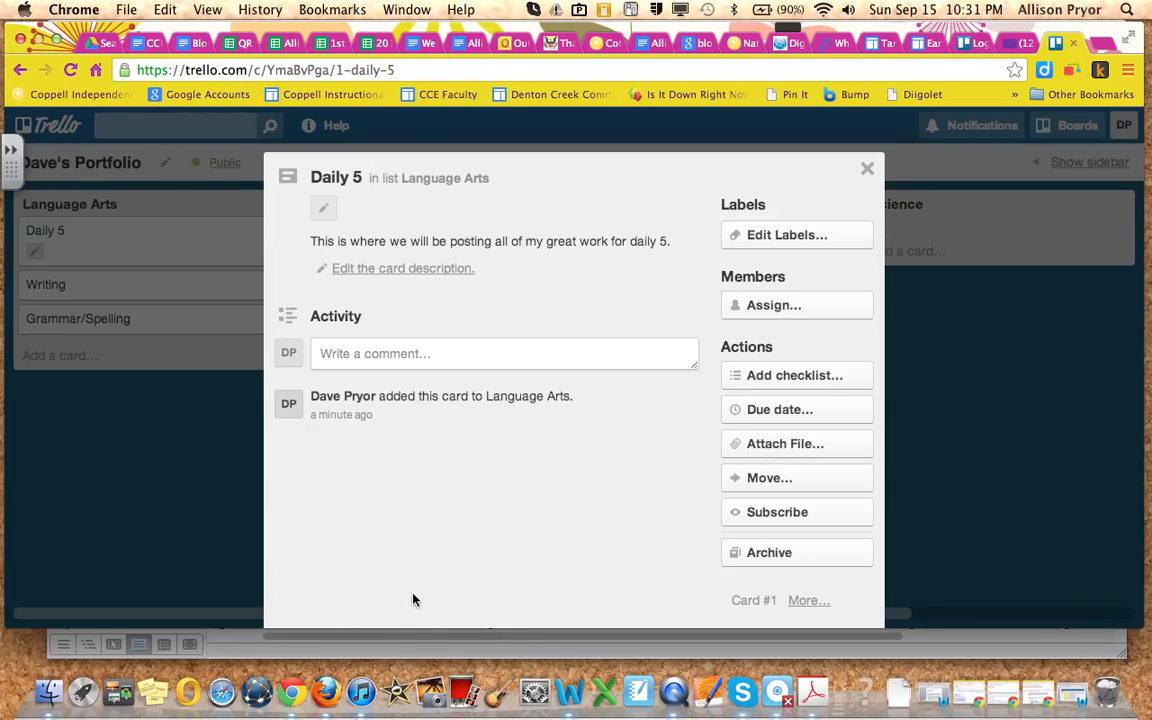
Step: Post the comment "Fluency checks during read to self 8/14" on the Daily 5 card
{"action": "left_click", "coordinate": [392, 359]}
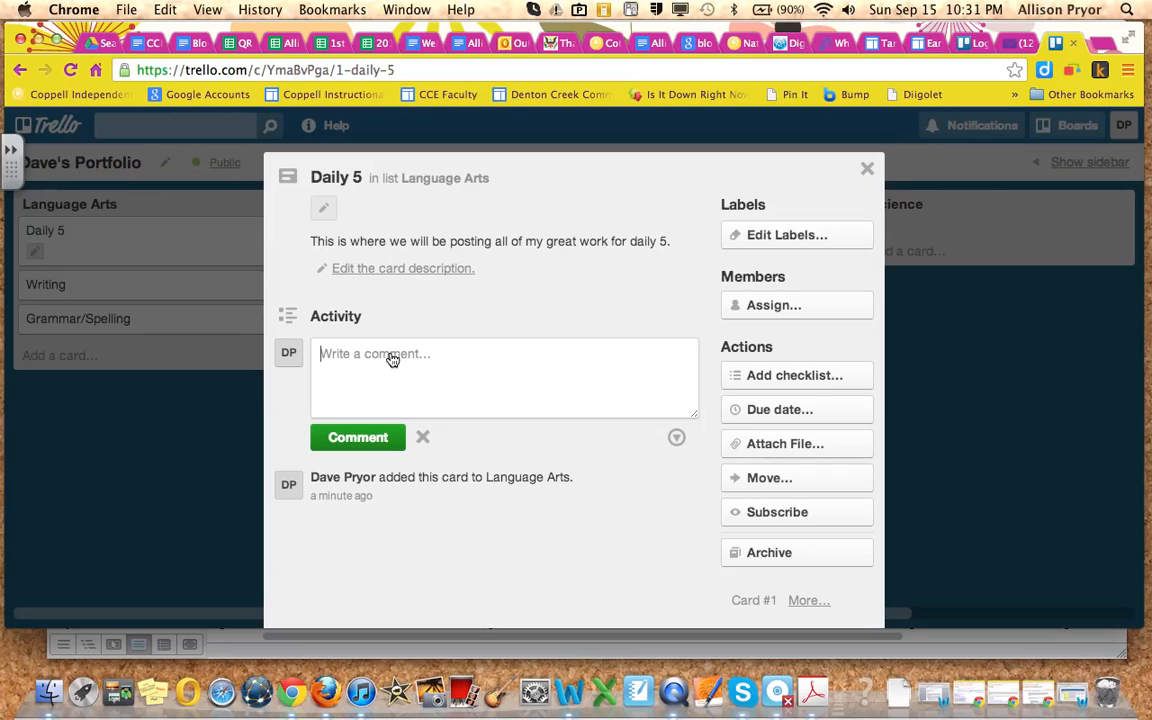
{"action": "type", "text": "Fluenc"}
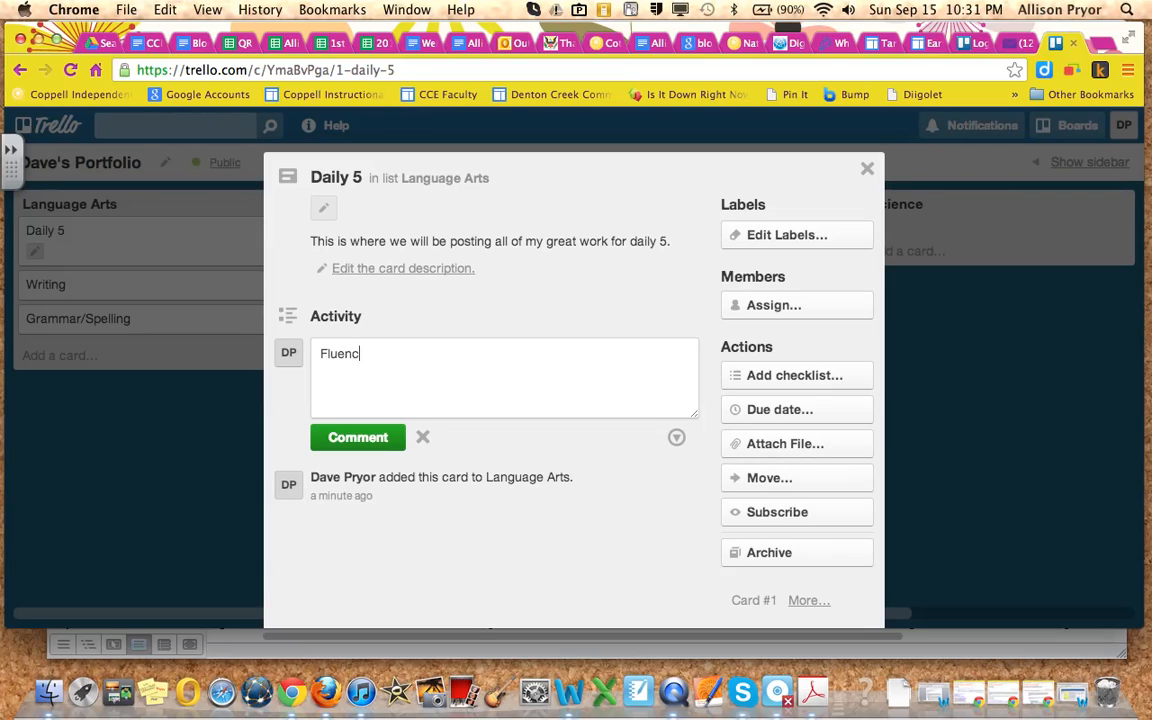
{"action": "type", "text": "y checks during read to"}
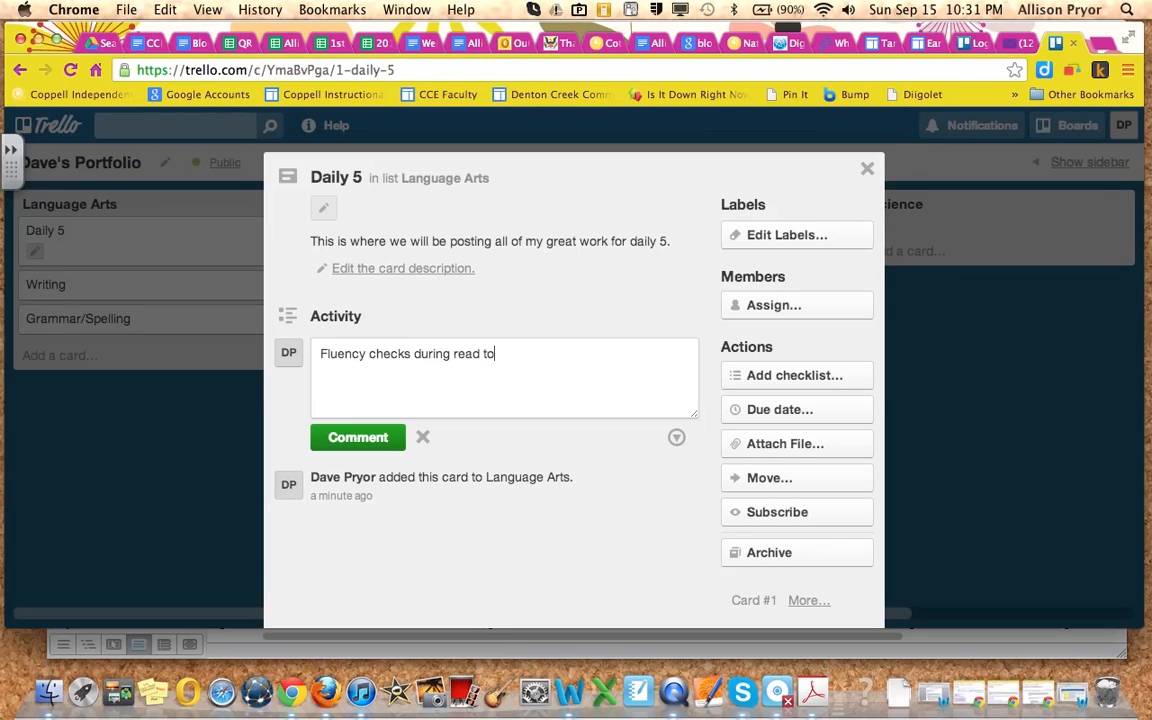
{"action": "type", "text": " self 8/14"}
{"action": "left_click", "coordinate": [357, 437]}
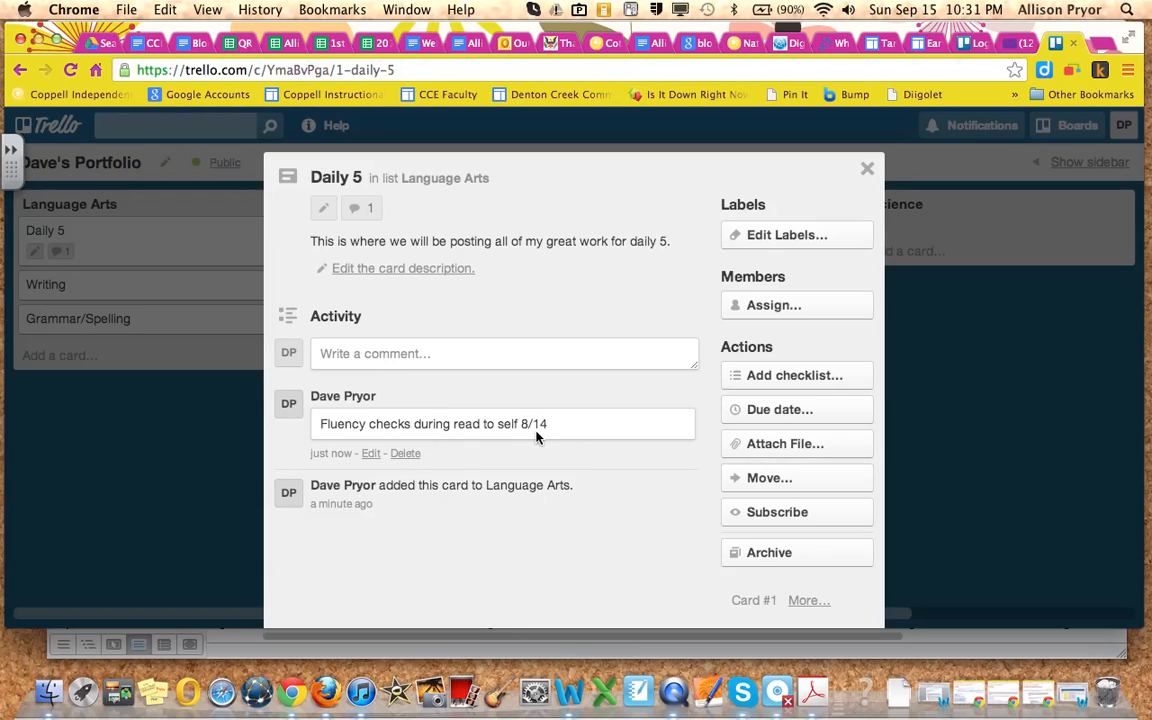
Step: Attach the image file images (1).jpeg from the computer's Downloads folder to the Daily 5 card
{"action": "left_click", "coordinate": [780, 446]}
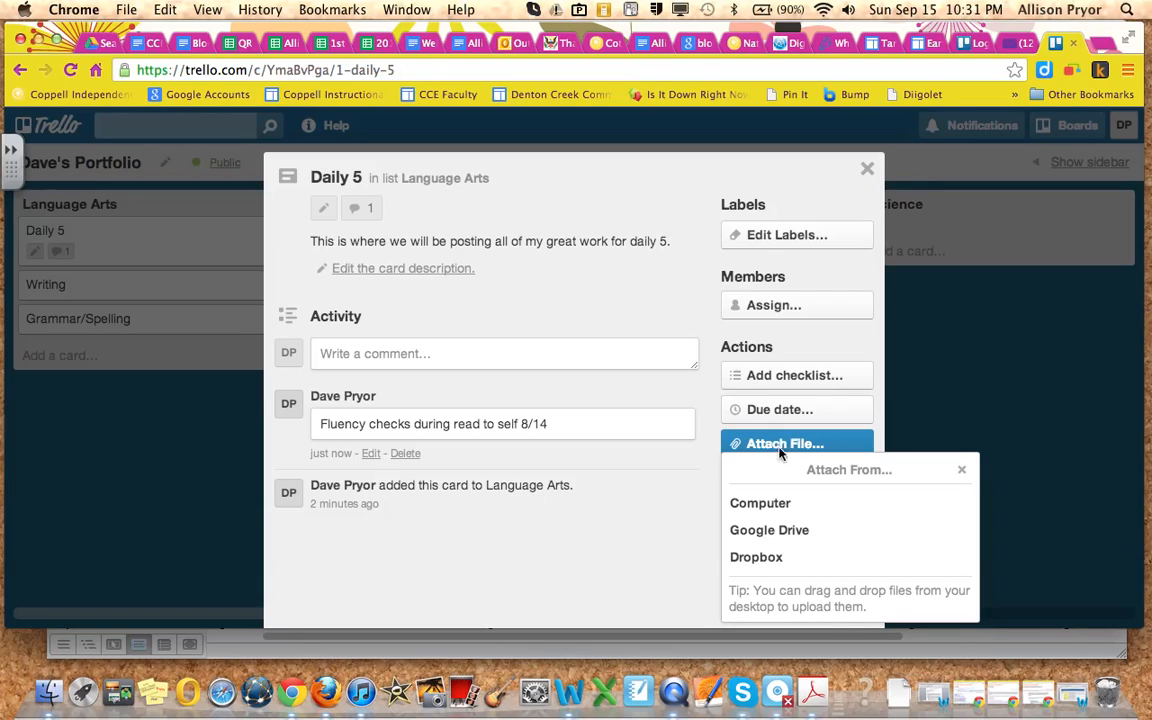
{"action": "left_click", "coordinate": [763, 505]}
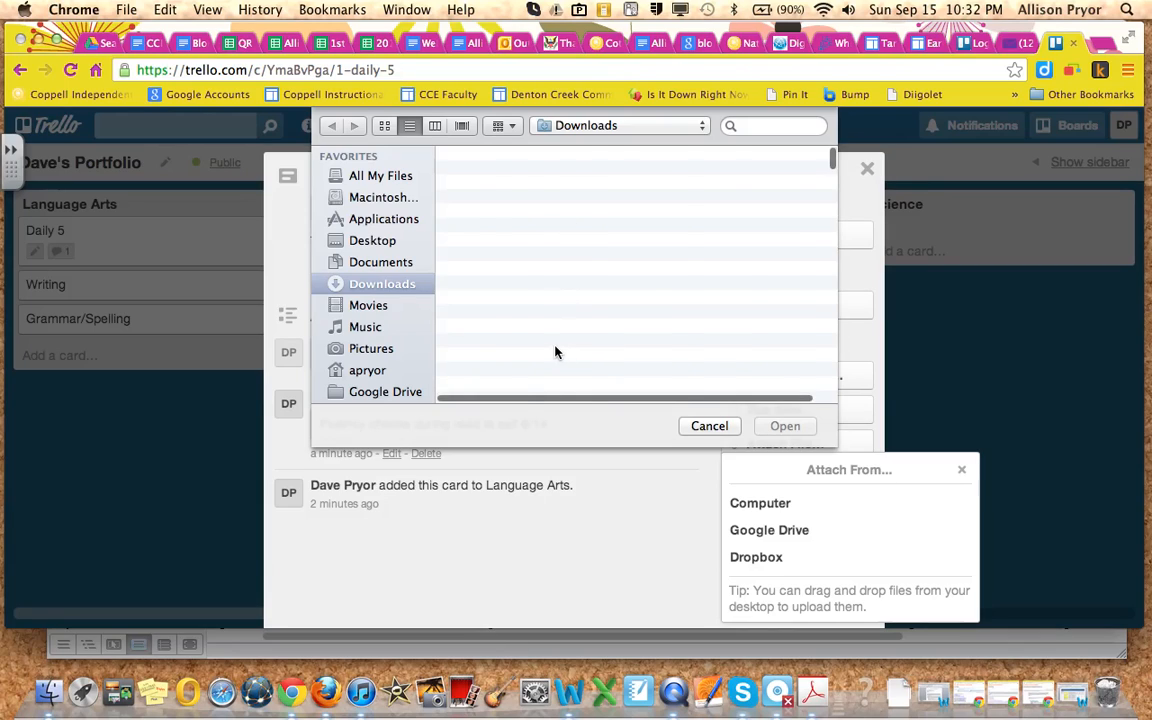
{"action": "scroll", "coordinate": [543, 345], "scroll_direction": "down", "scroll_amount": 2}
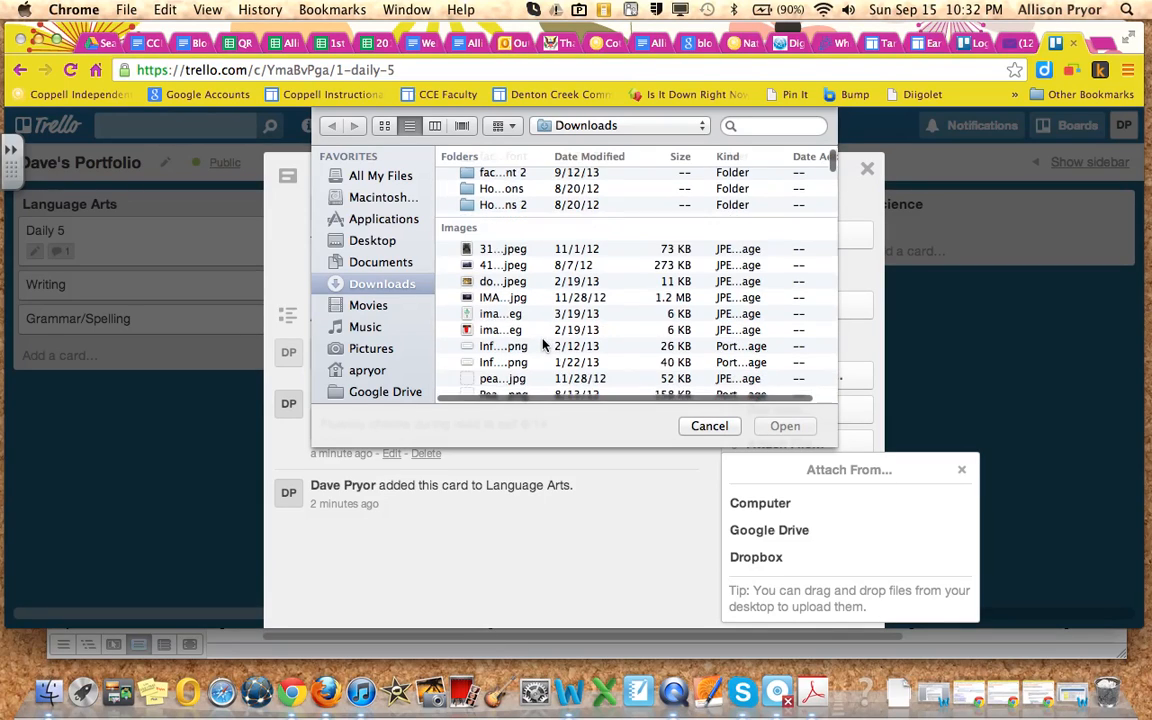
{"action": "scroll", "coordinate": [543, 345], "scroll_direction": "down", "scroll_amount": 3}
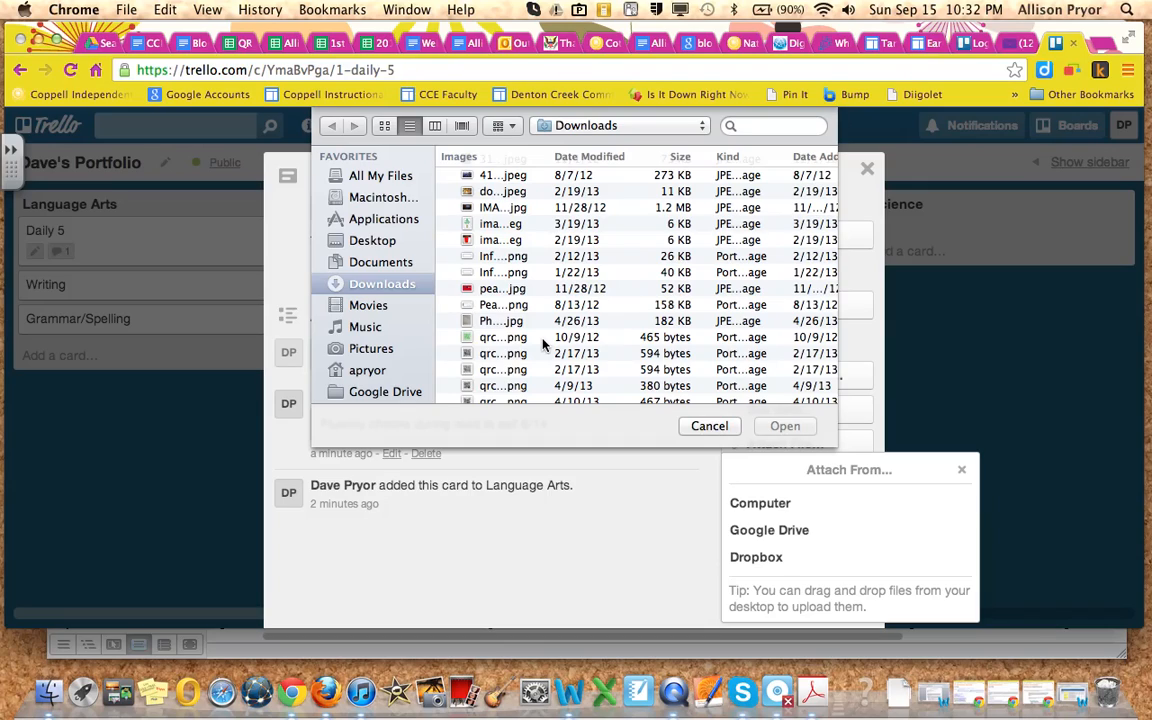
{"action": "left_click", "coordinate": [490, 226]}
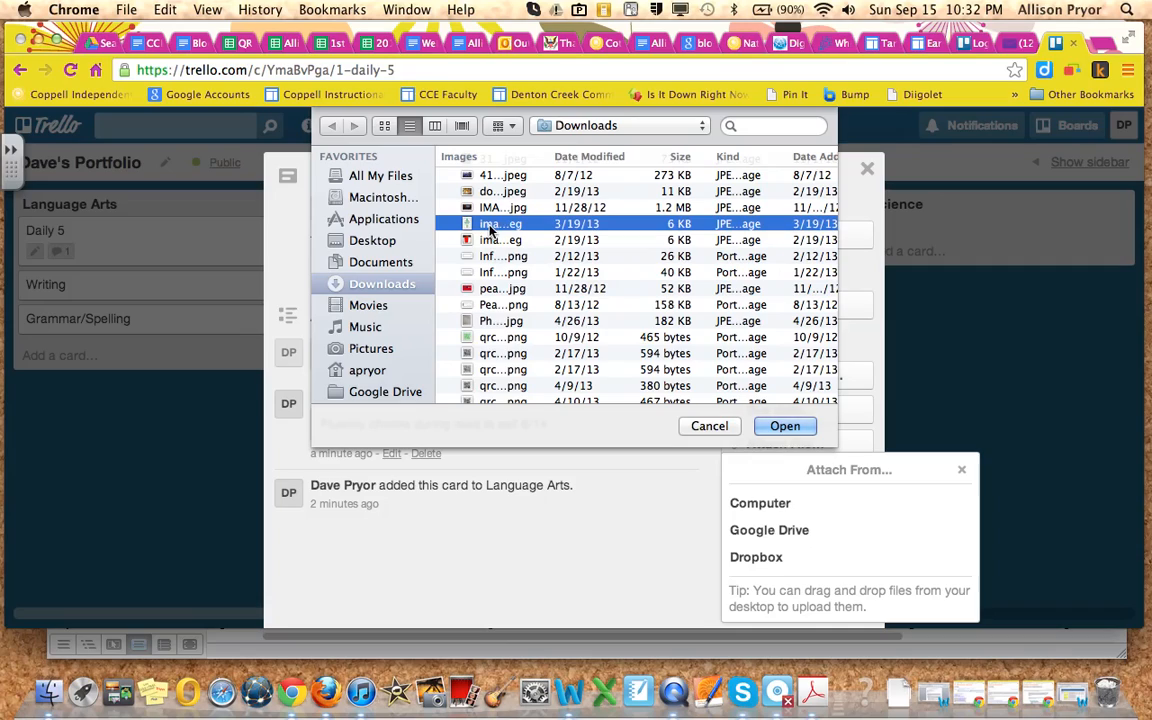
{"action": "left_click", "coordinate": [785, 427]}
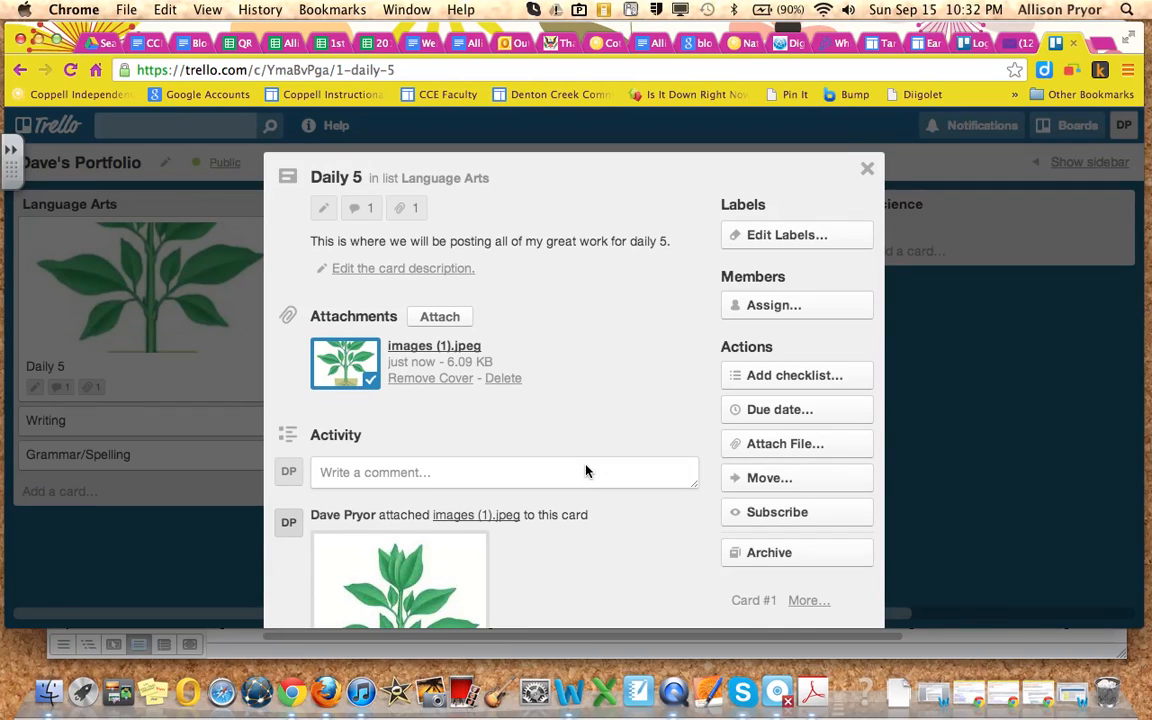
Step: View the attached plant image at full size, and return to the Daily 5 card's details
{"action": "scroll", "coordinate": [612, 579], "scroll_direction": "down", "scroll_amount": 5}
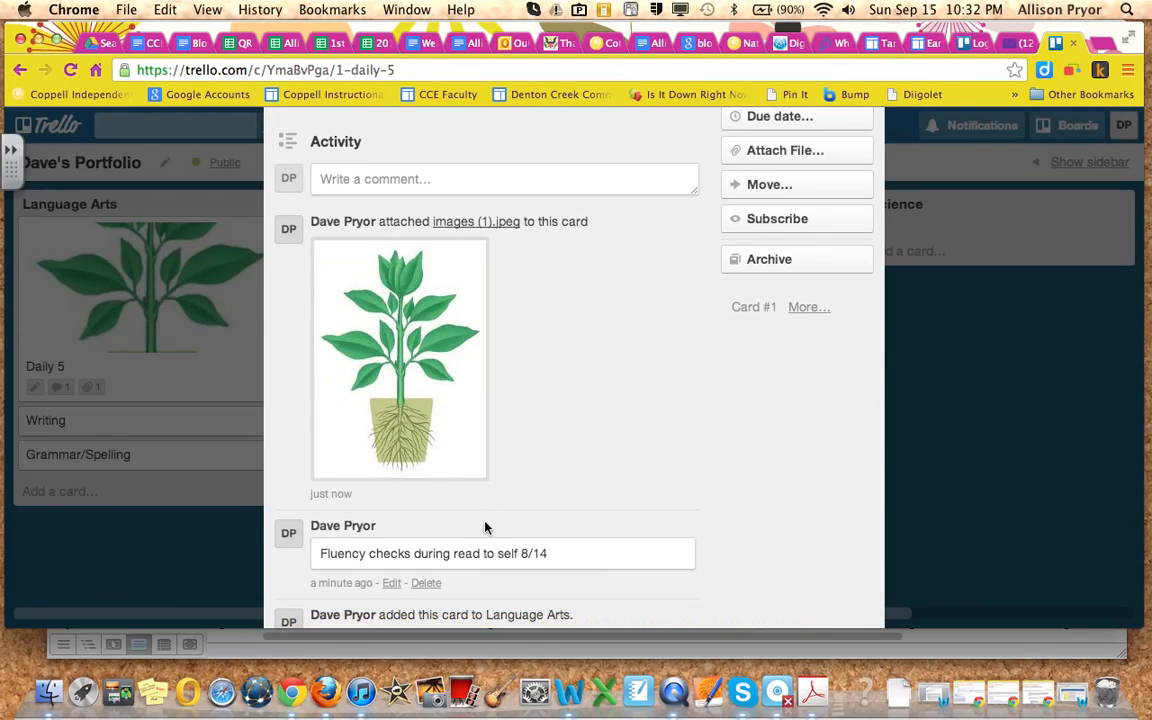
{"action": "left_click", "coordinate": [596, 481]}
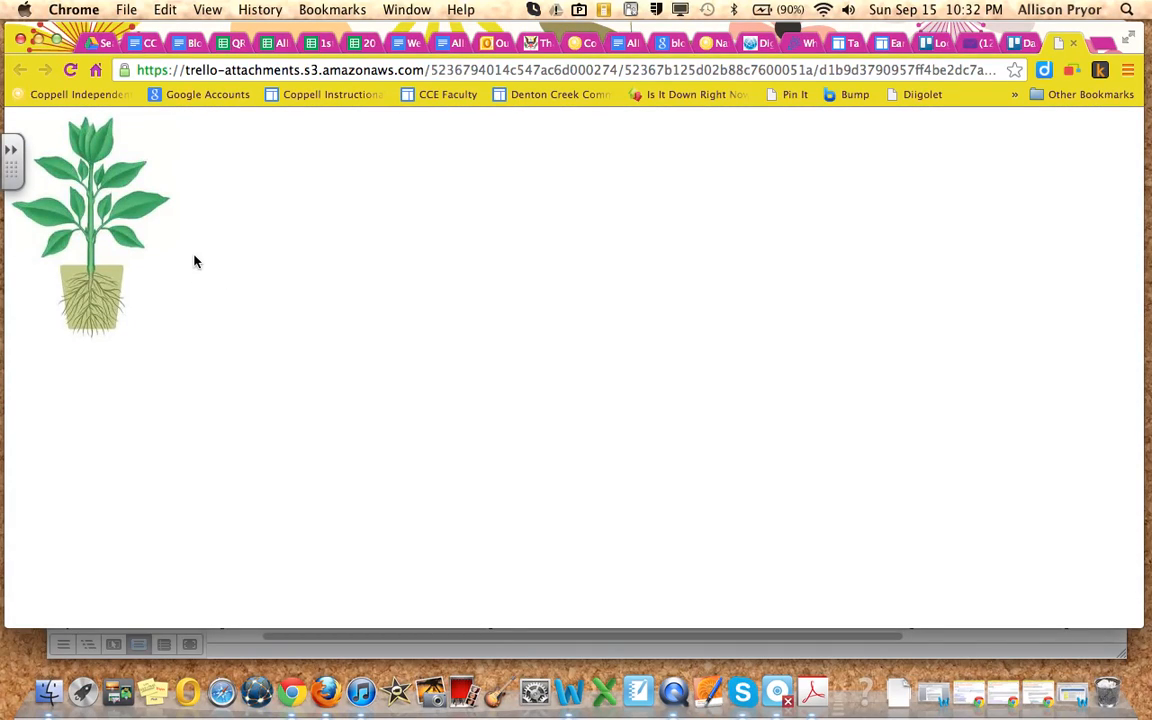
{"action": "left_click", "coordinate": [1022, 45]}
{"action": "scroll", "coordinate": [555, 442], "scroll_direction": "up", "scroll_amount": 4}
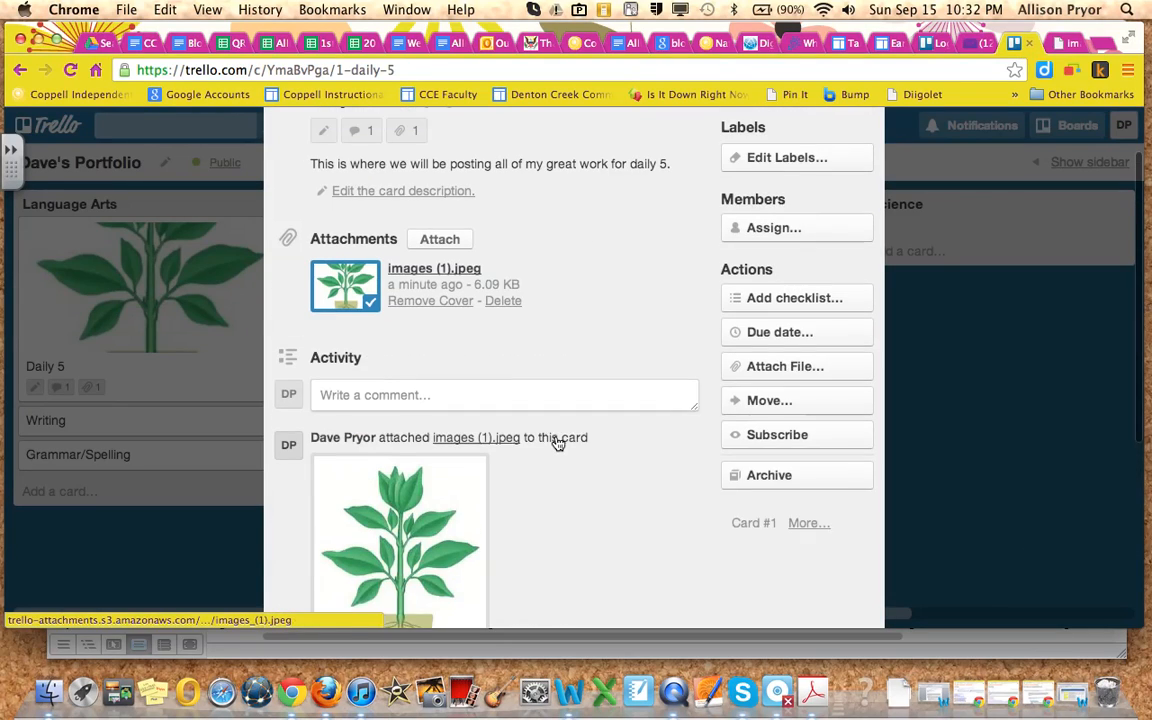
{"action": "scroll", "coordinate": [558, 443], "scroll_direction": "up", "scroll_amount": 1}
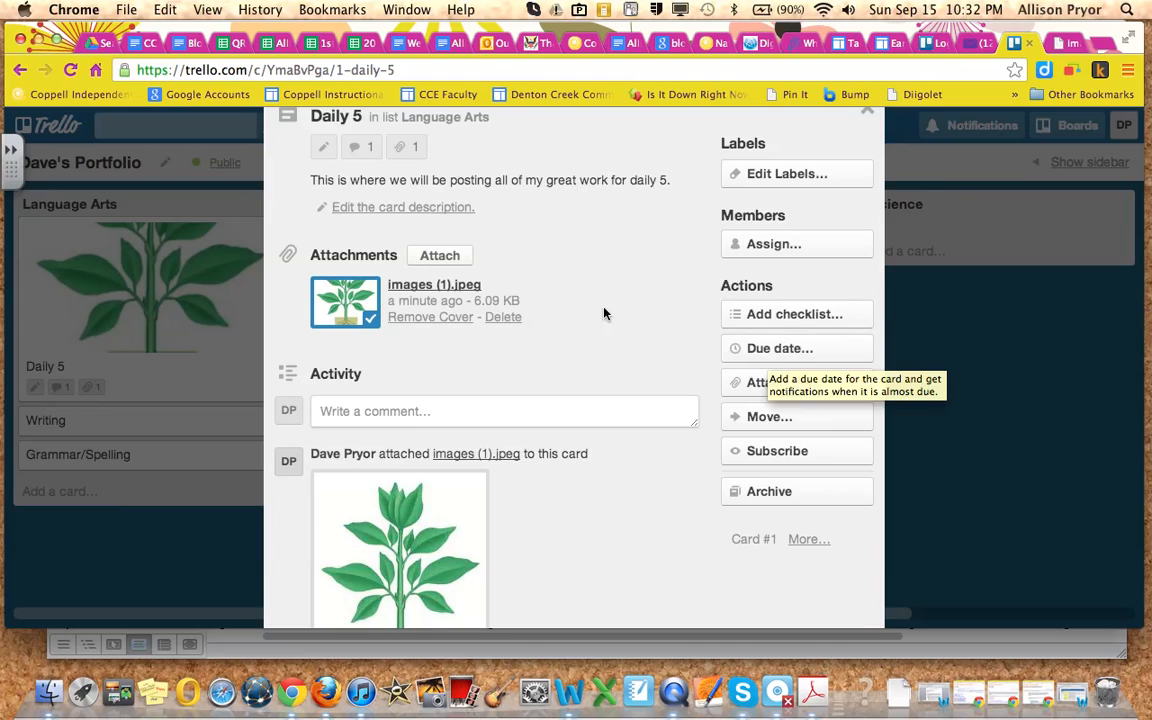
{"action": "scroll", "coordinate": [588, 314], "scroll_direction": "up", "scroll_amount": 2}
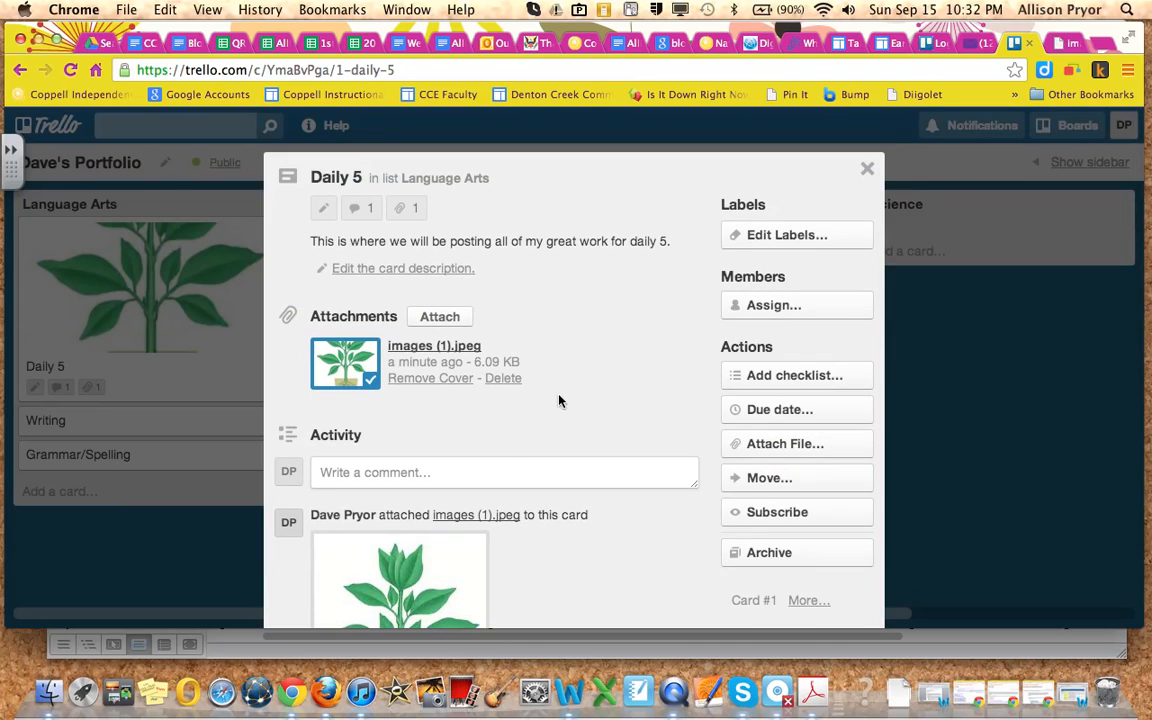
{"action": "left_click", "coordinate": [436, 482]}
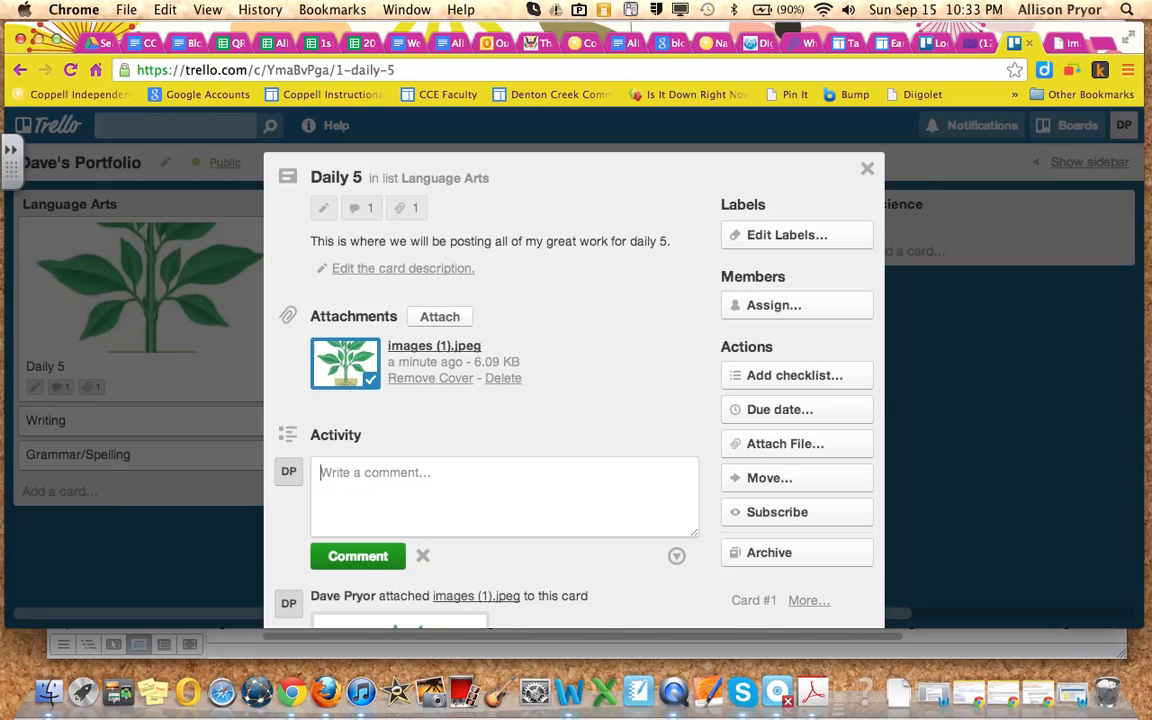
{"action": "type", "text": "www.coppellisd.com/iteam"}
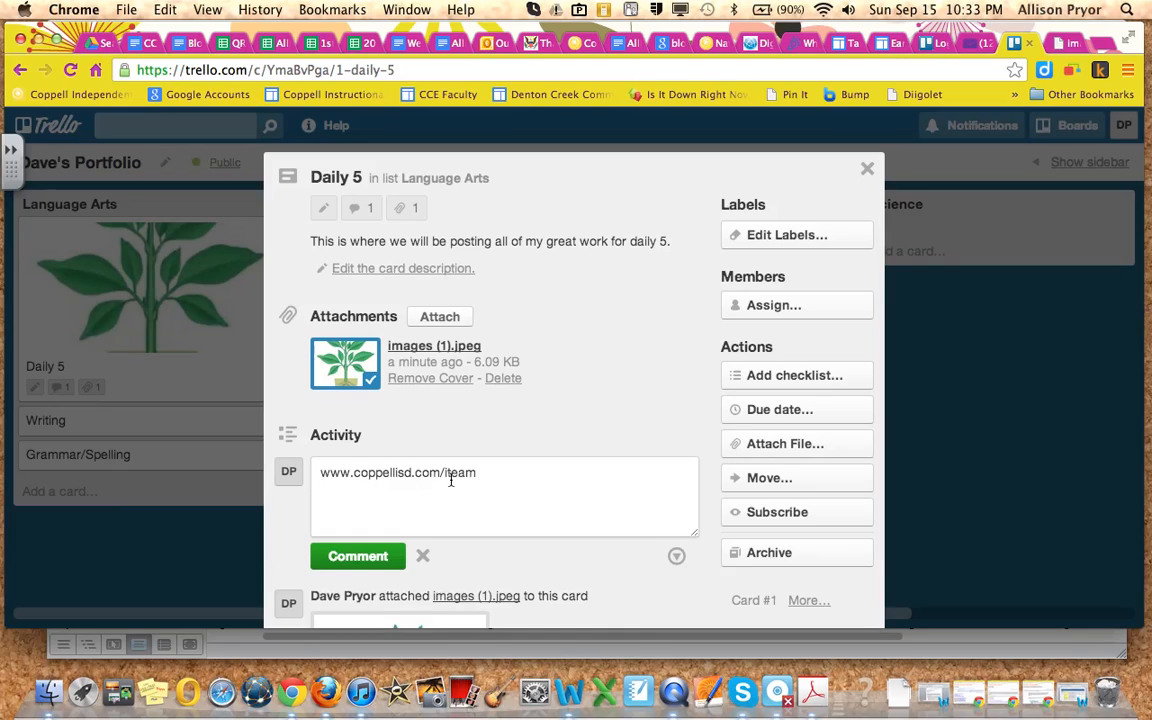
{"action": "left_click", "coordinate": [366, 560]}
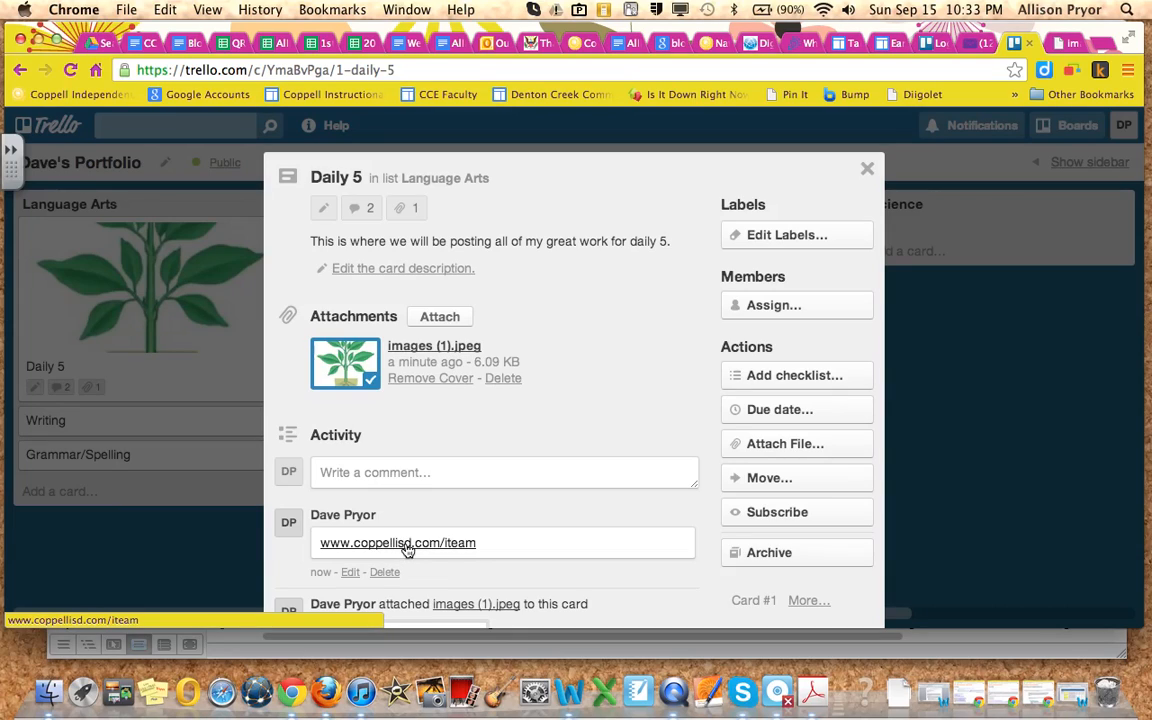
{"action": "left_click", "coordinate": [407, 544]}
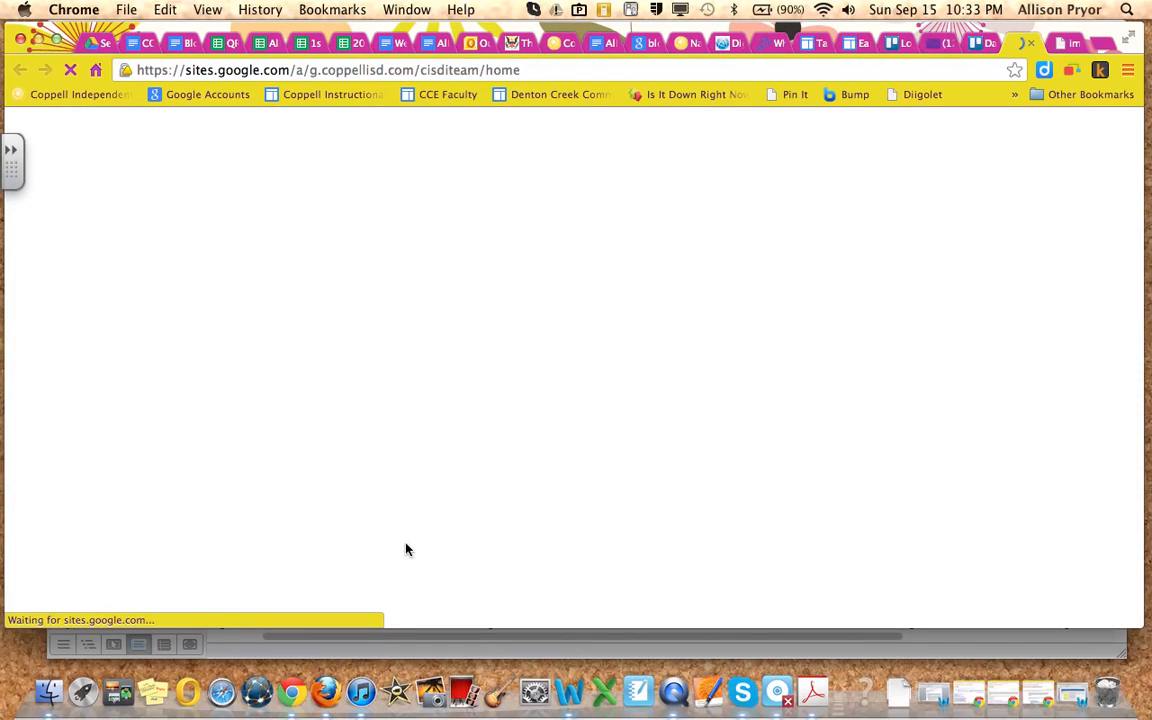
{"action": "left_click", "coordinate": [985, 44]}
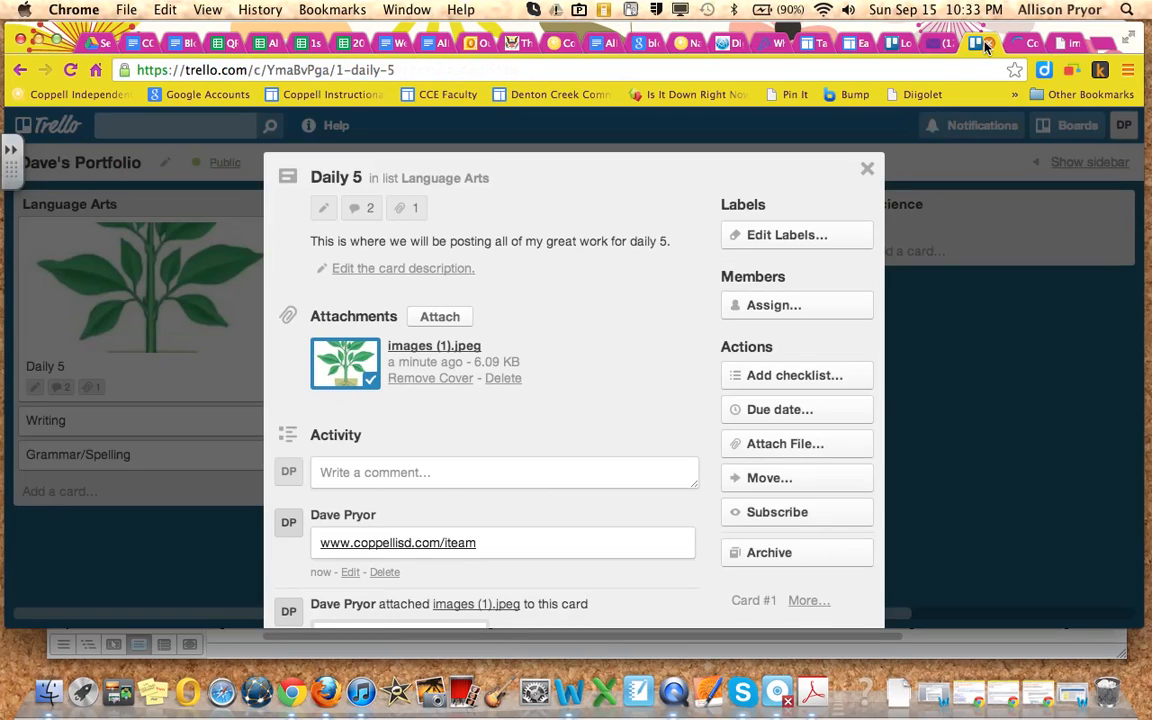
Step: Look at the label colours available for the Daily 5 card, and close the card
{"action": "left_click", "coordinate": [784, 238]}
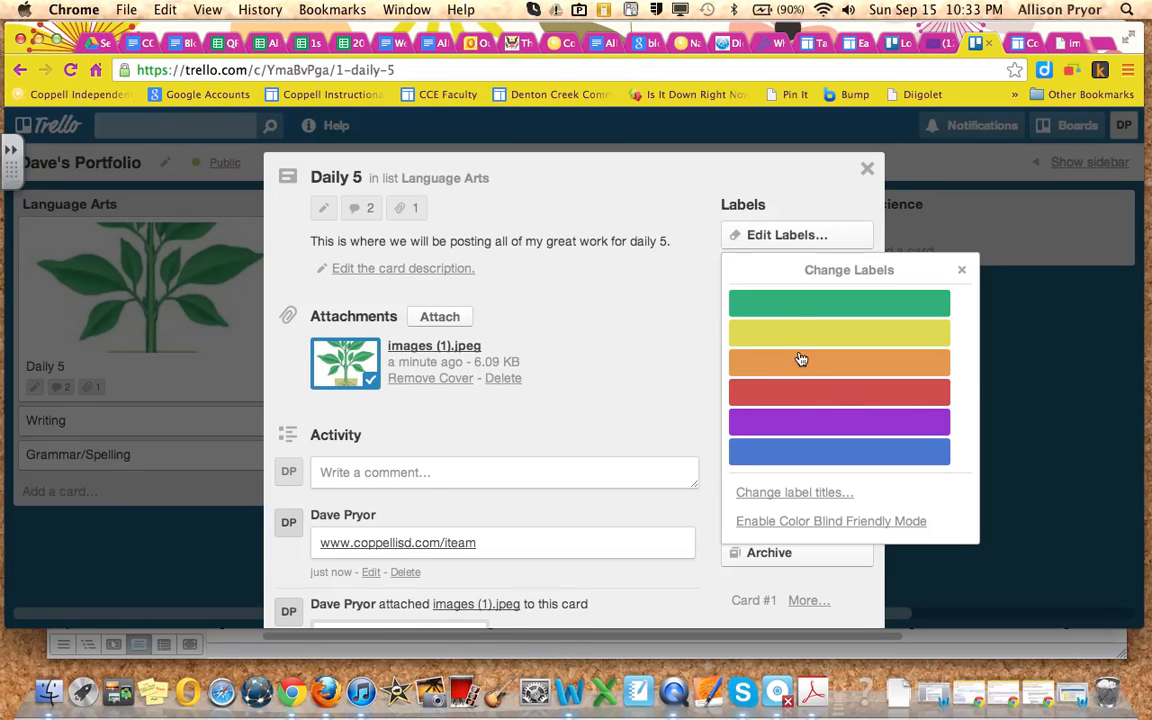
{"action": "left_click", "coordinate": [663, 333]}
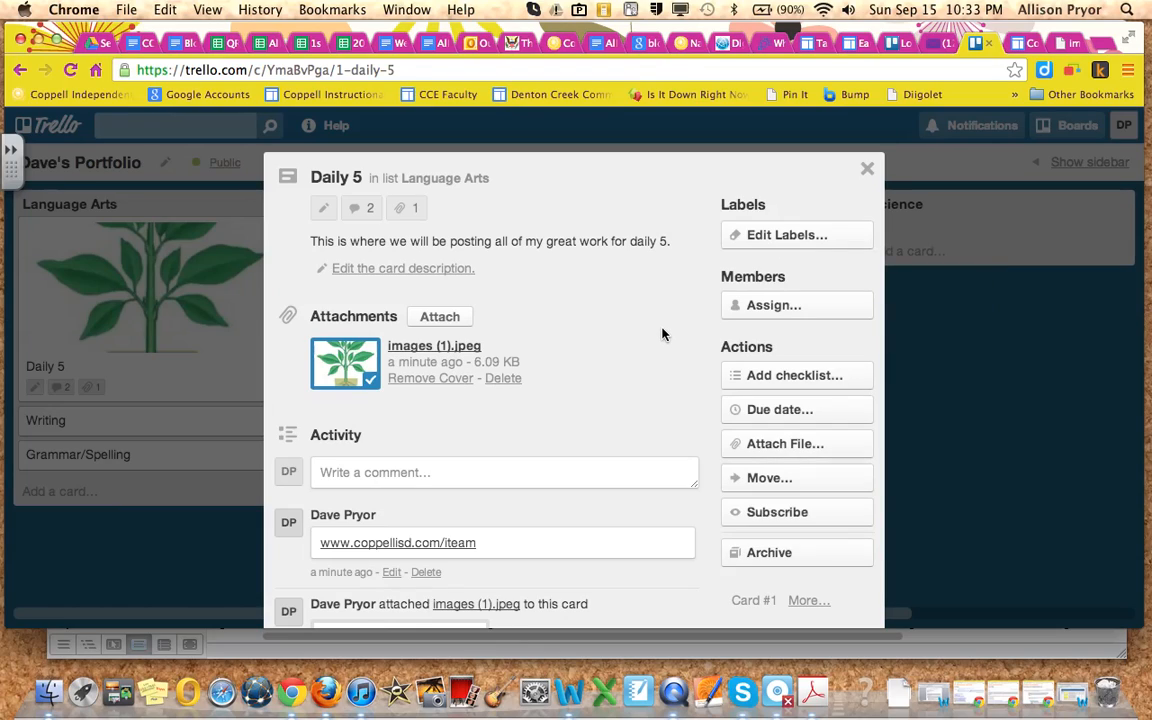
{"action": "left_click", "coordinate": [868, 170]}
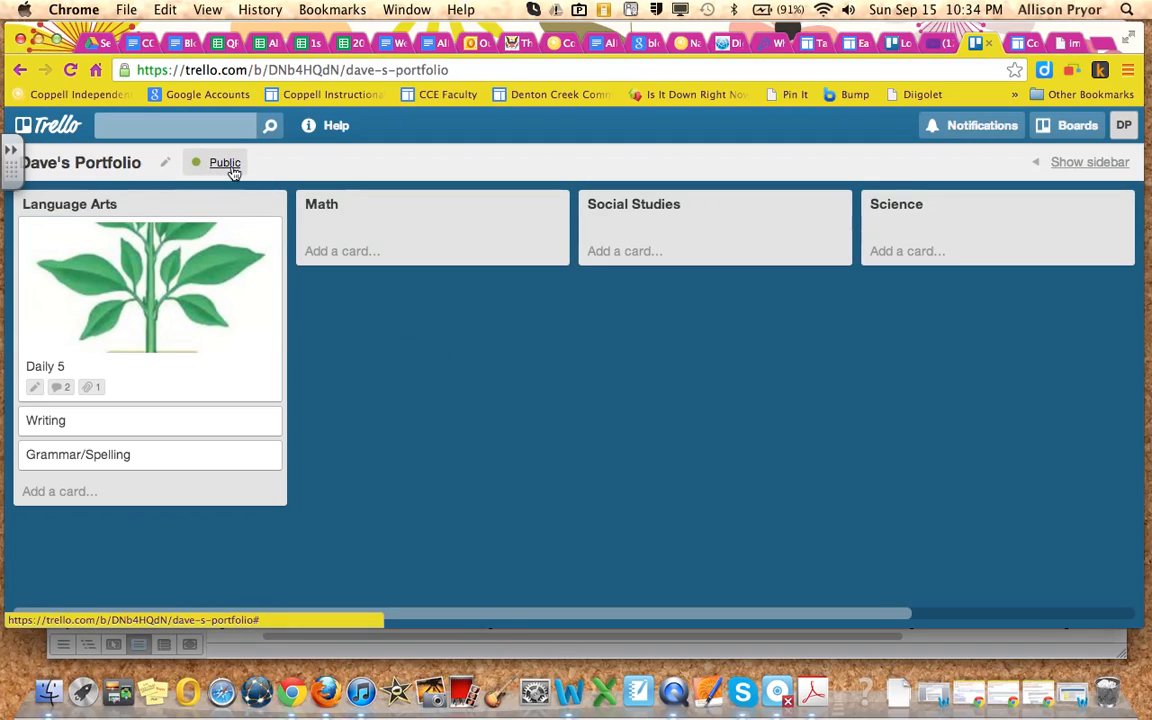
Step: Review the board's visibility options without changing the setting
{"action": "mouse_move", "coordinate": [226, 172]}
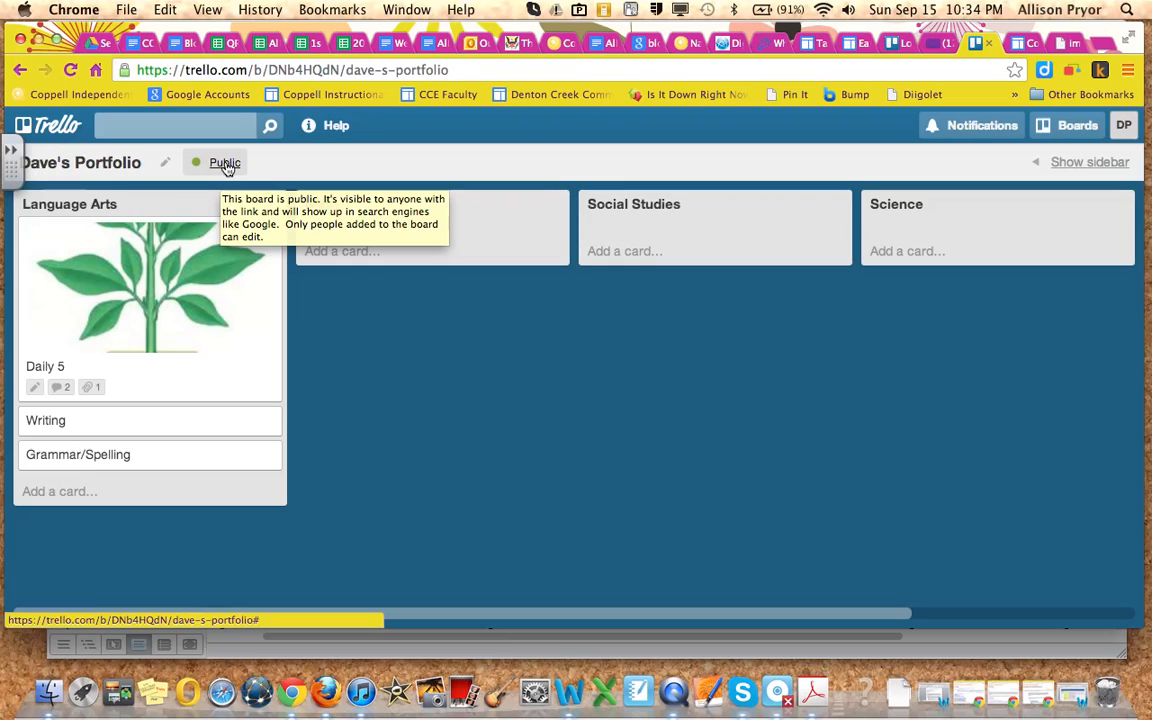
{"action": "left_click", "coordinate": [226, 166]}
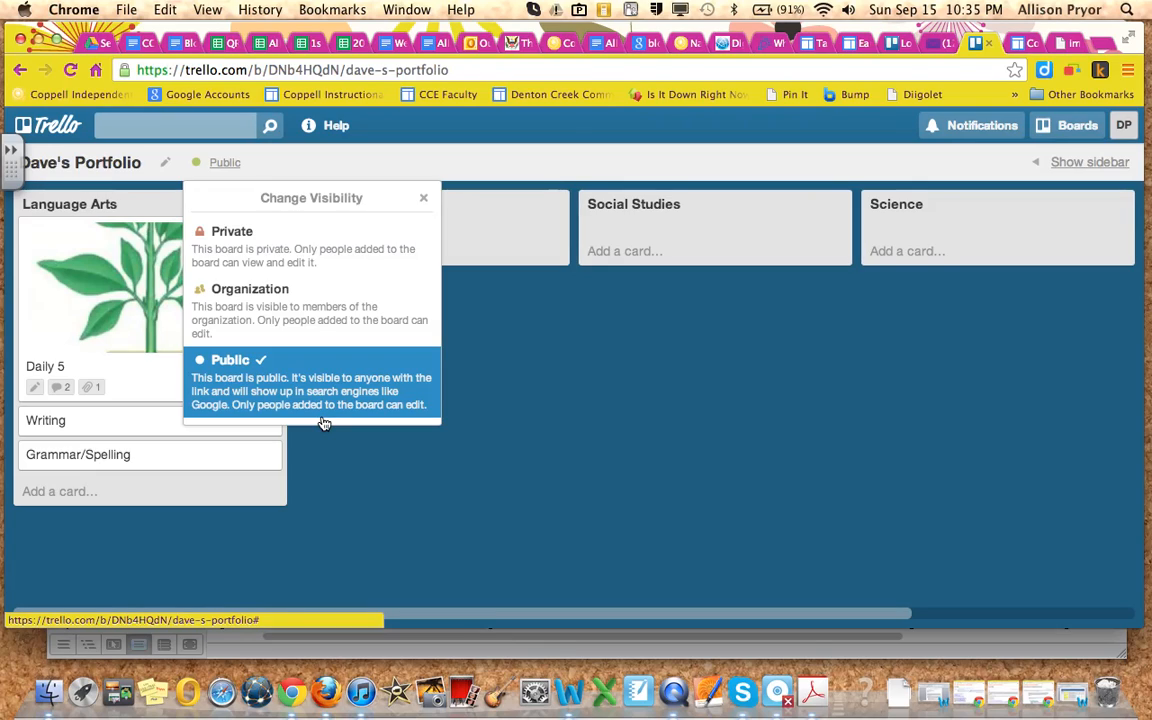
{"action": "left_click", "coordinate": [365, 473]}
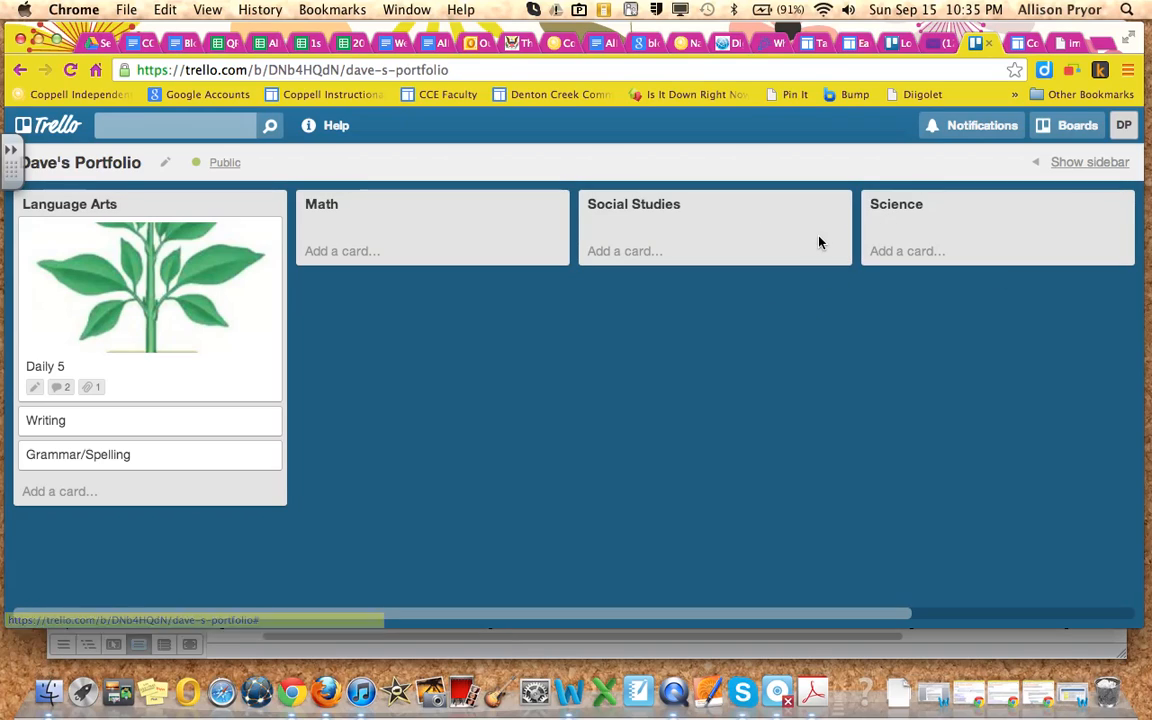
Step: Look over the board's sidebar with its members, activity and expanded board menu, and hide it again
{"action": "left_click", "coordinate": [1080, 168]}
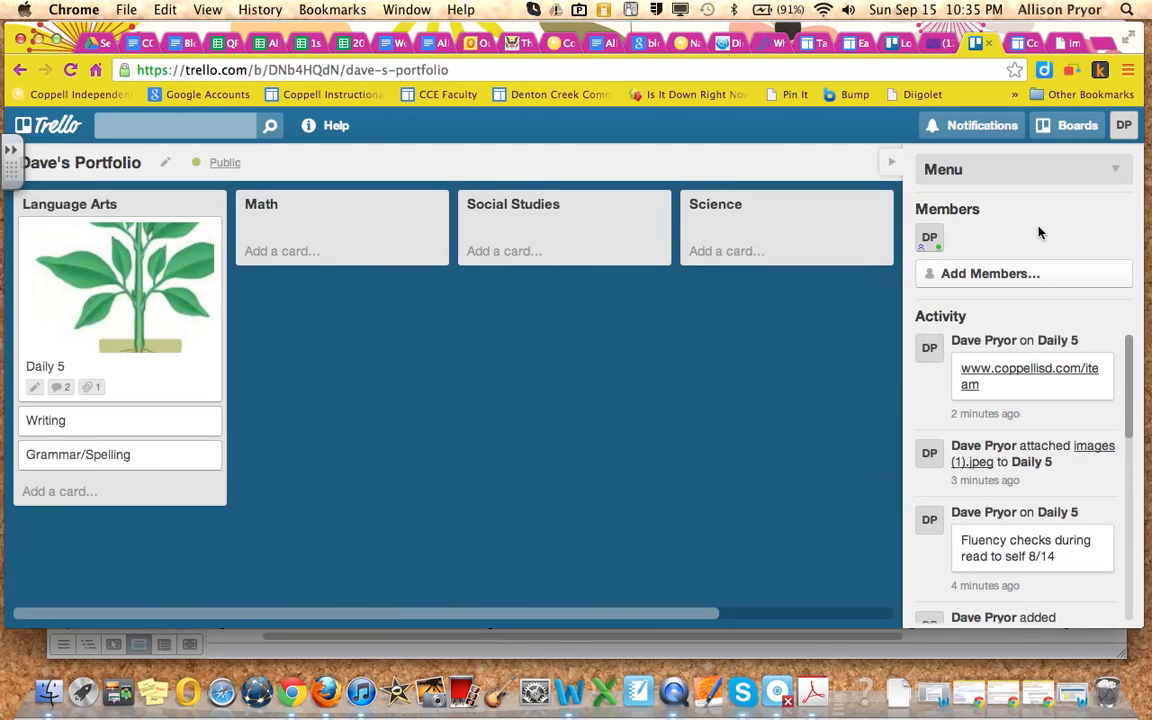
{"action": "left_click", "coordinate": [1117, 172]}
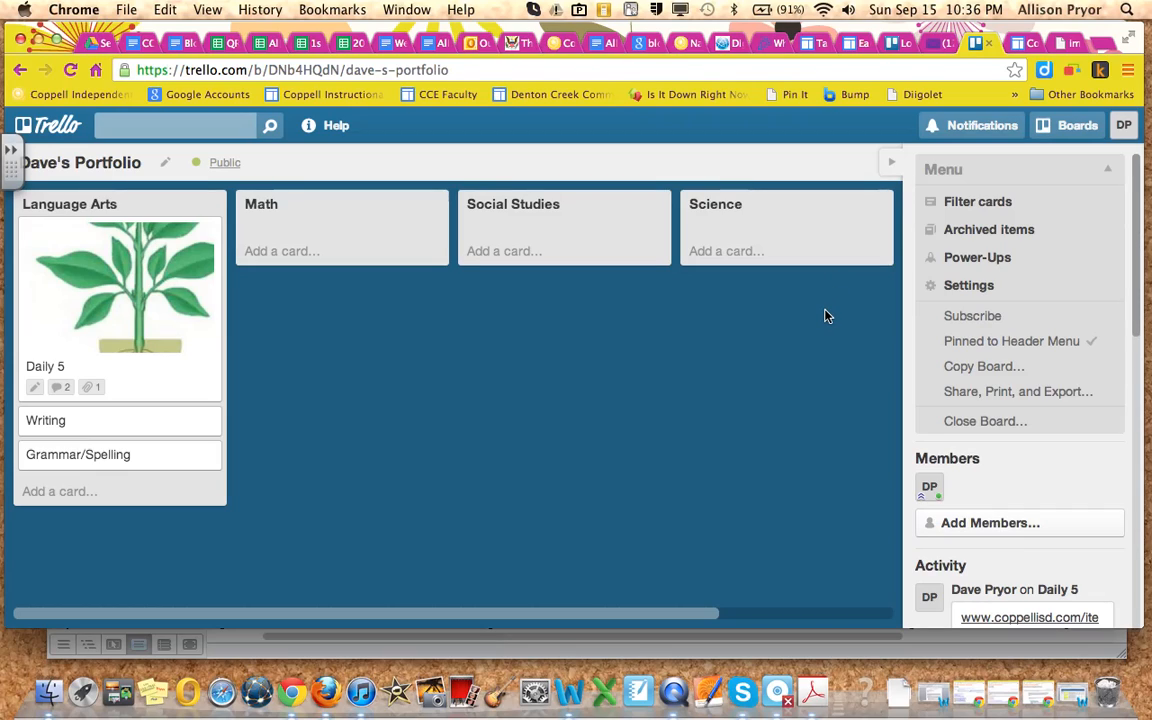
{"action": "left_click", "coordinate": [890, 166]}
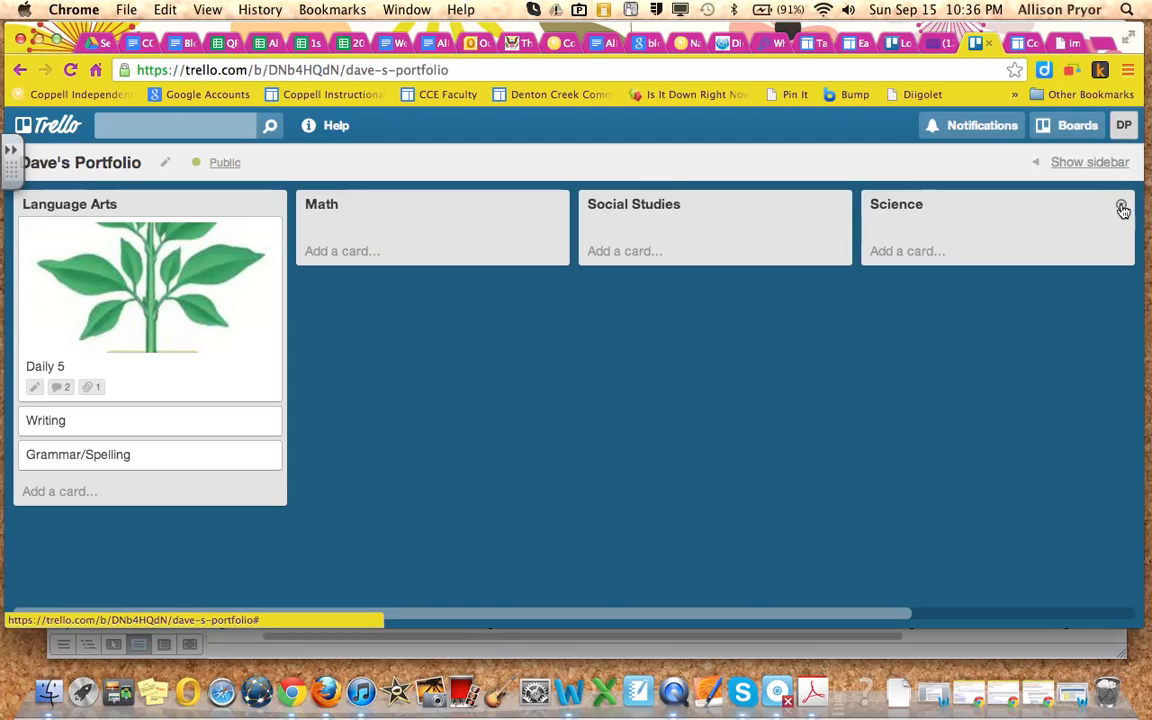
Step: Copy the Science list, keeping its name for the copy
{"action": "left_click", "coordinate": [1122, 208]}
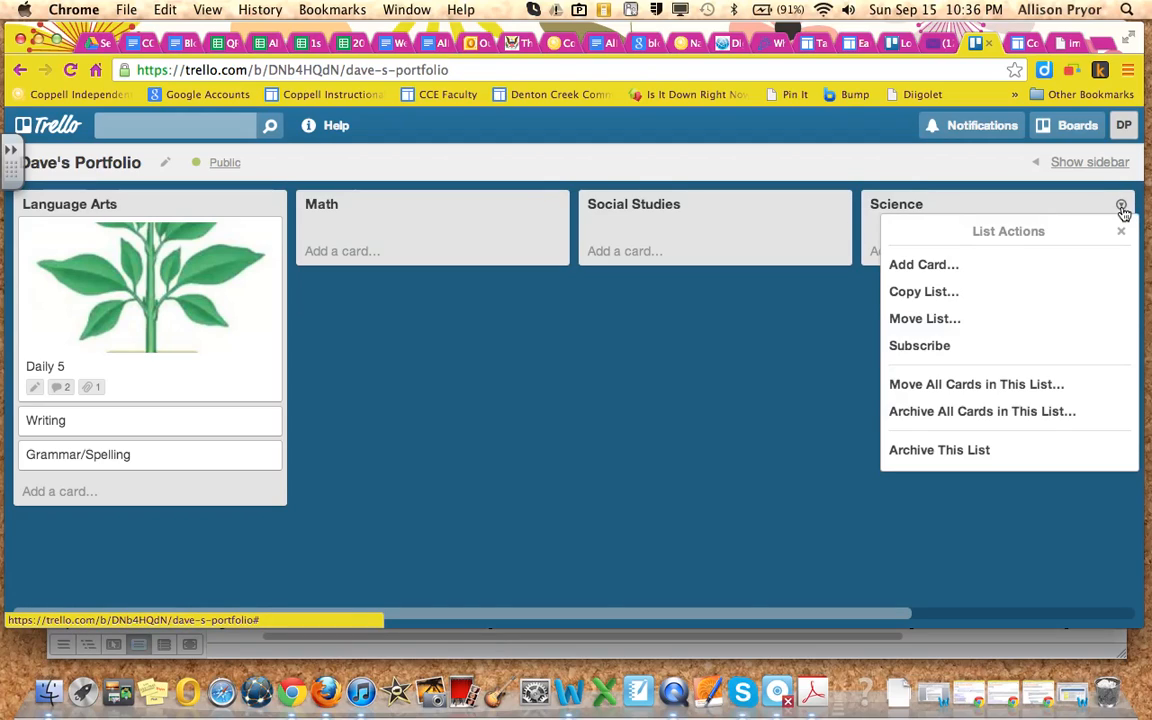
{"action": "left_click", "coordinate": [953, 293]}
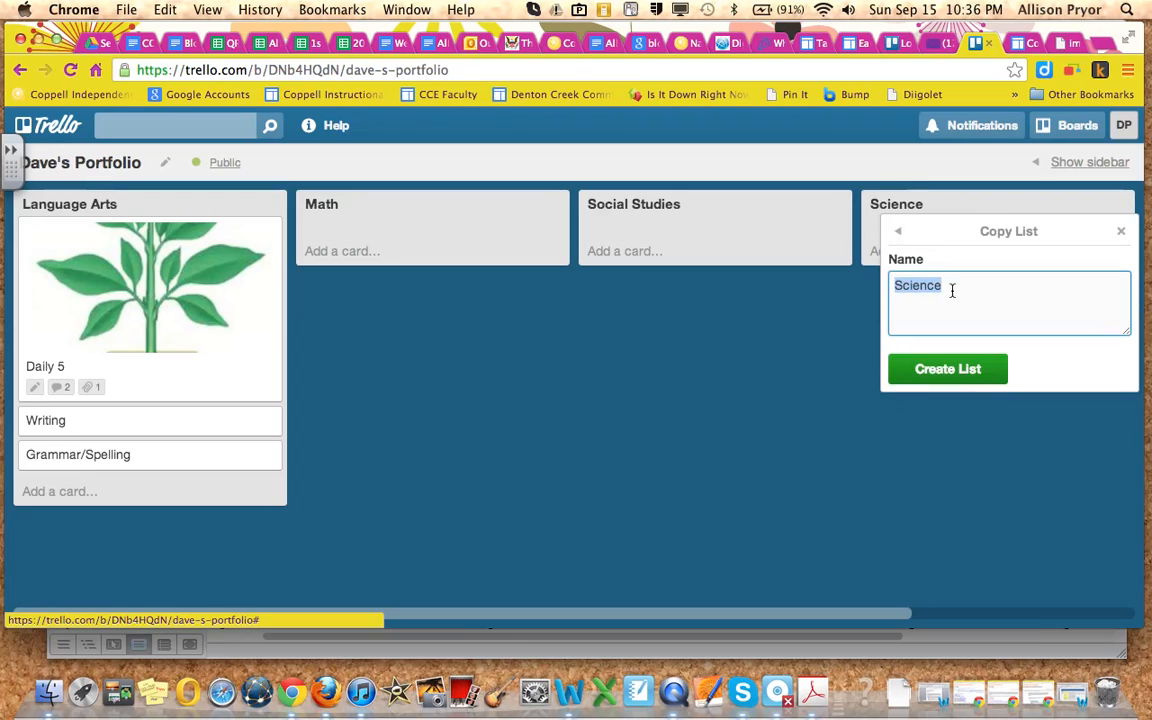
{"action": "left_click", "coordinate": [963, 380]}
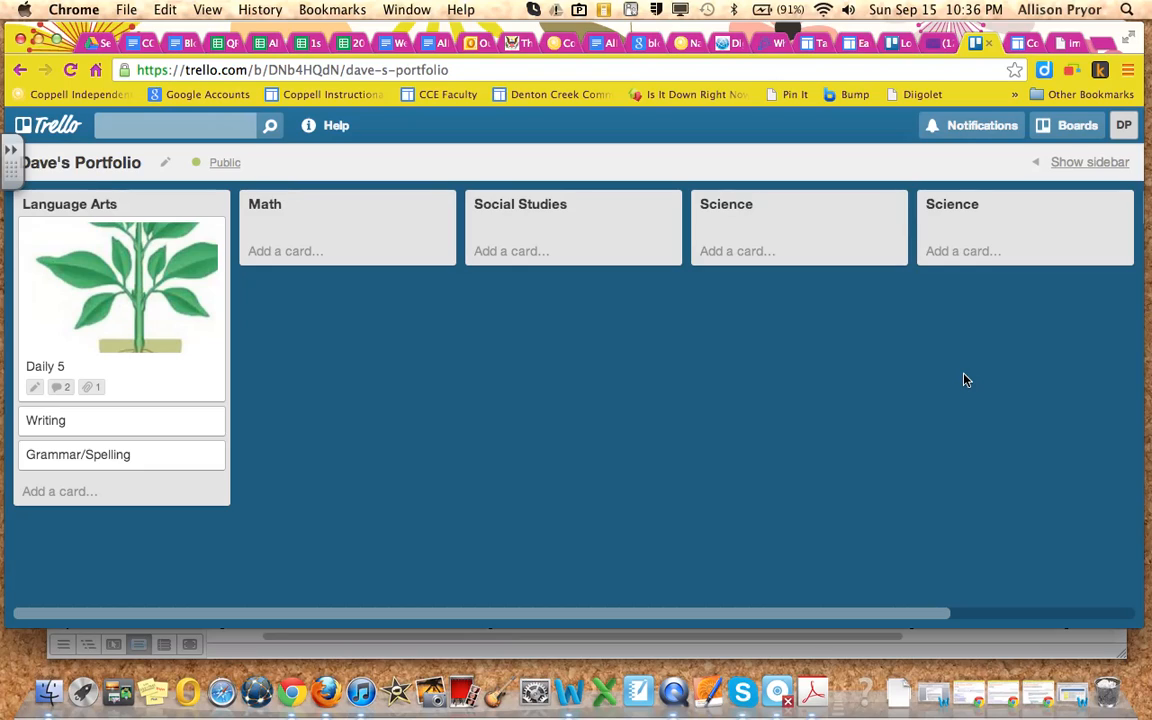
Step: Rename the copied Science list as Reflection
{"action": "left_click", "coordinate": [949, 208]}
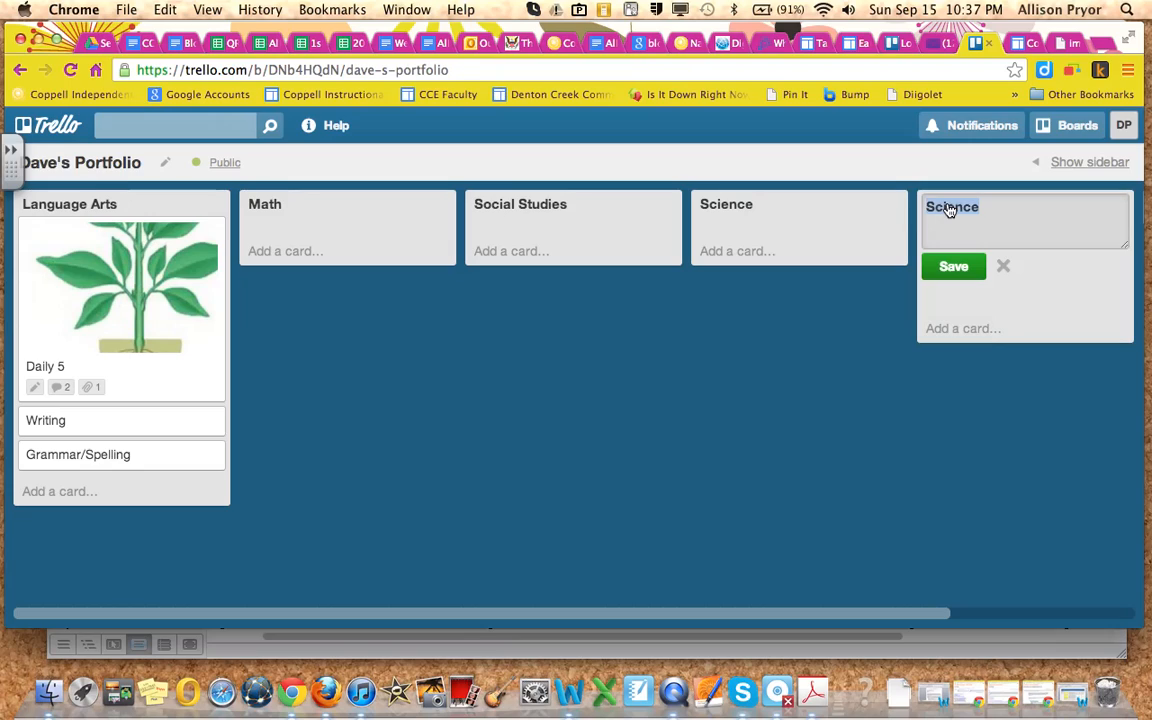
{"action": "key", "text": "BackSpace"}
{"action": "type", "text": "Reflection"}
{"action": "left_click", "coordinate": [954, 267]}
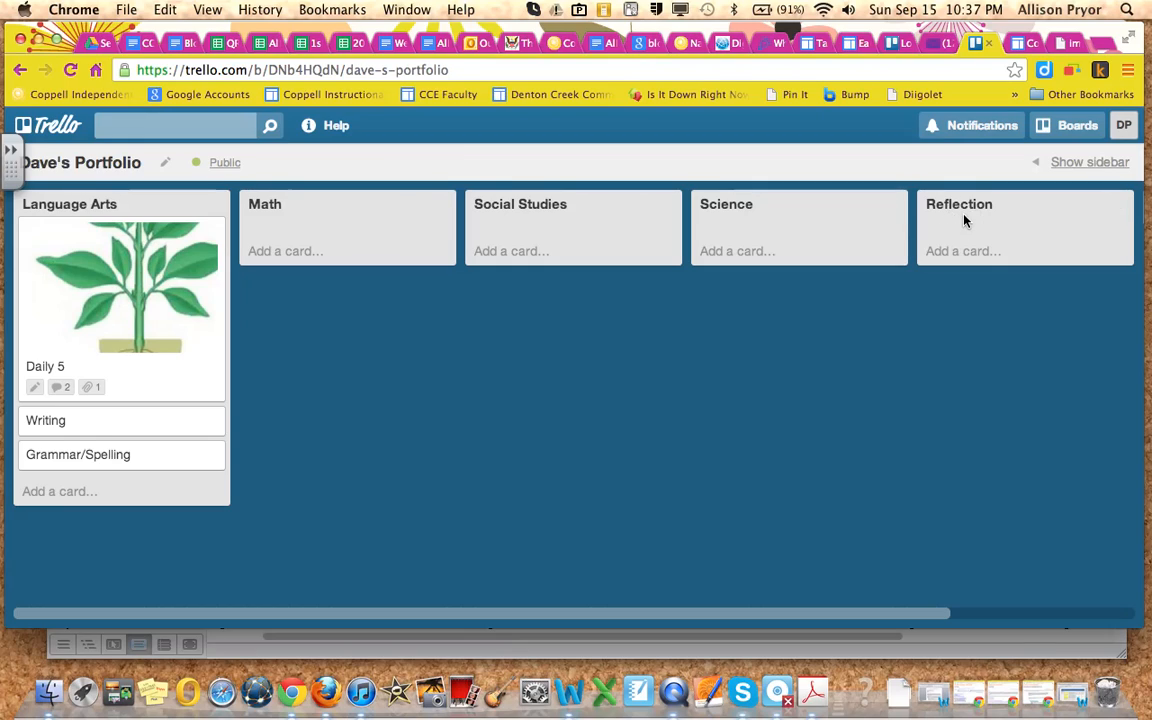
Step: Add a card titled Language arts to the Reflection list and post the comment "Reflection for Daily 5: I think I grew in the following ways..."
{"action": "left_click", "coordinate": [960, 251]}
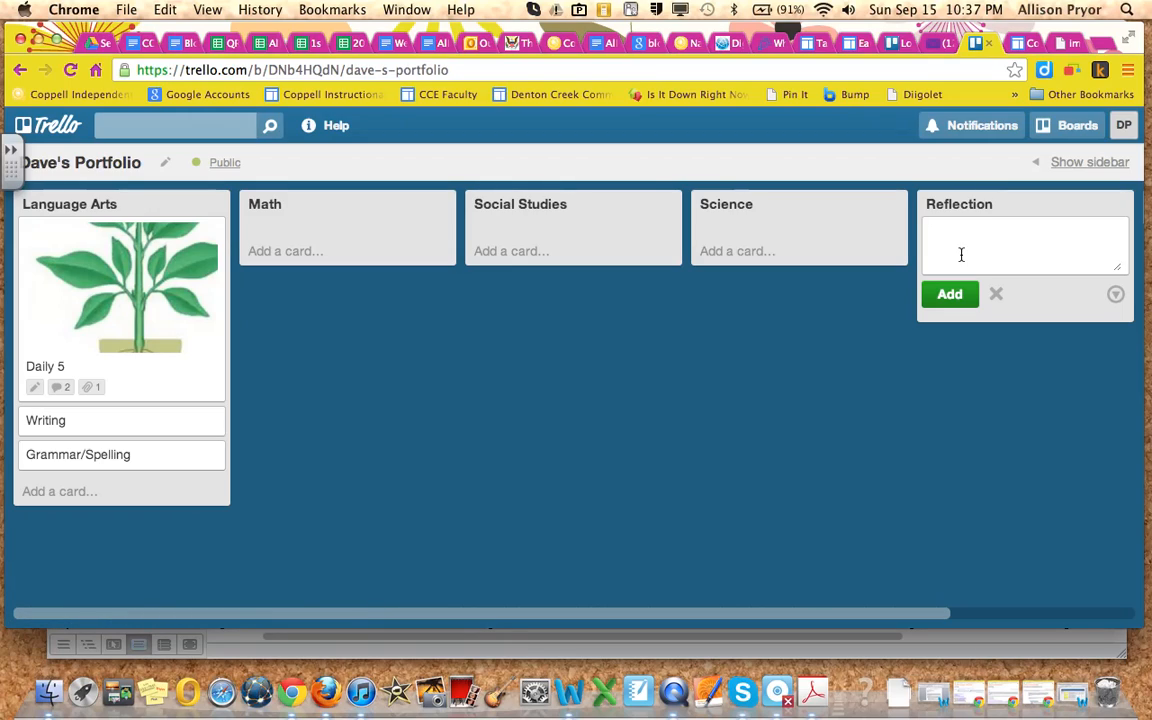
{"action": "type", "text": "Language ar"}
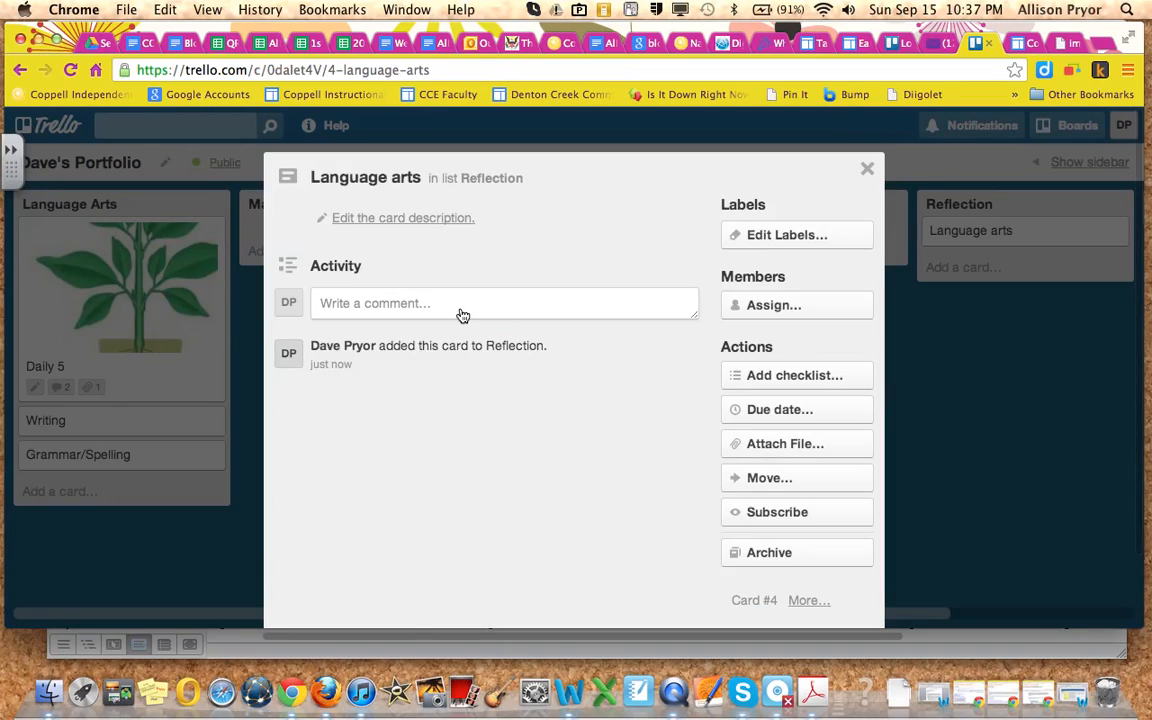
{"action": "left_click", "coordinate": [459, 312]}
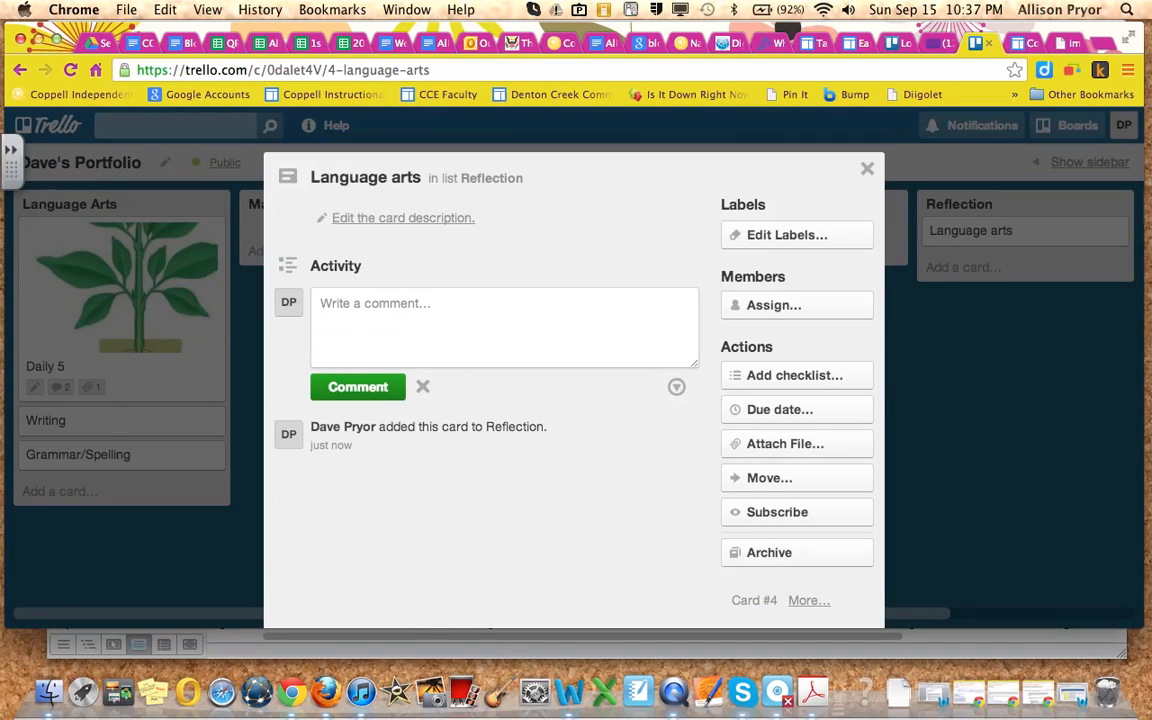
{"action": "type", "text": "Reflection"}
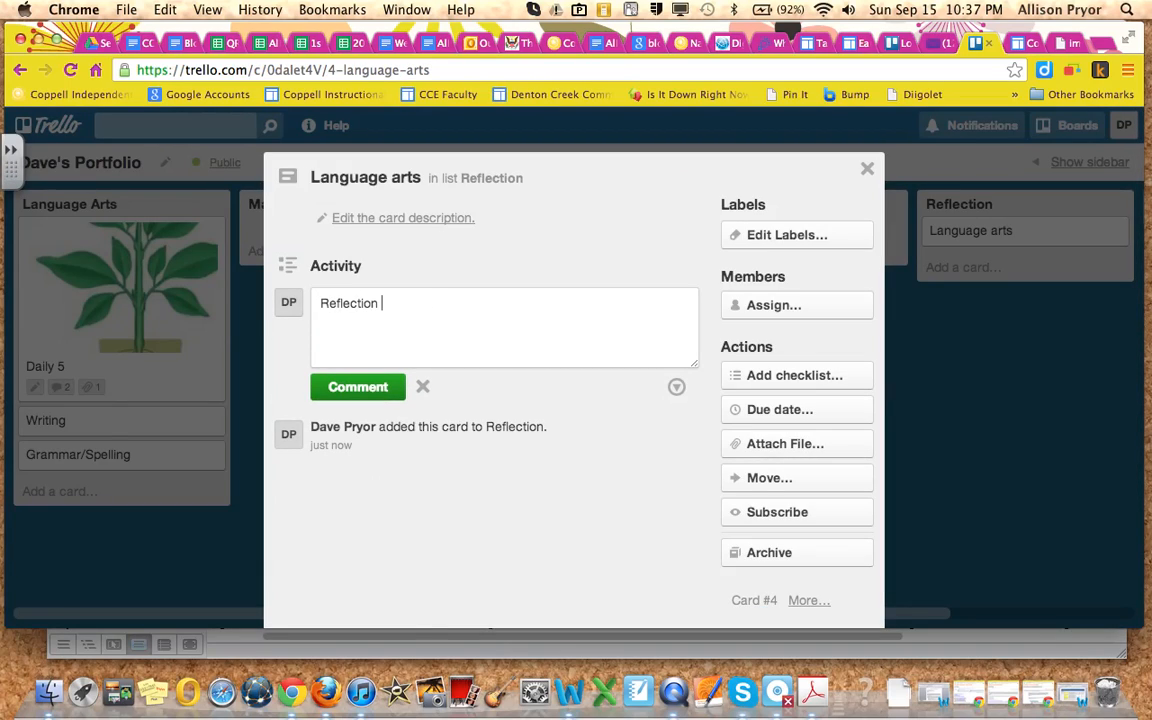
{"action": "type", "text": " for Daily 5:  I think "}
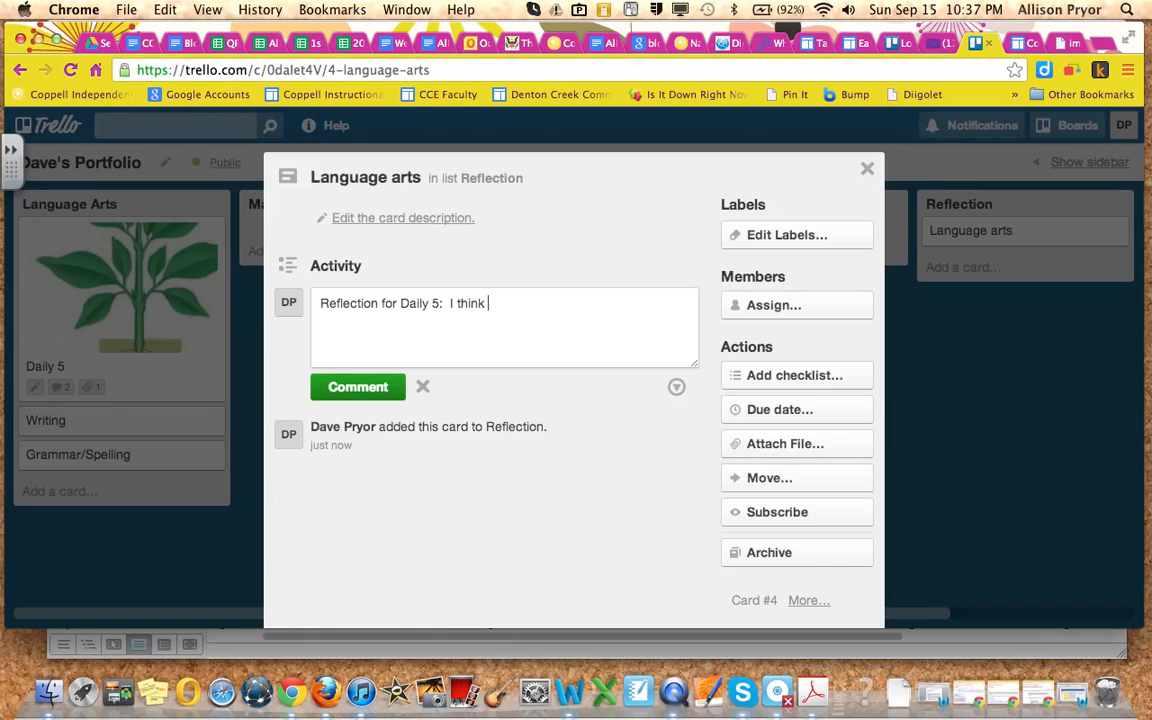
{"action": "type", "text": "I grew i"}
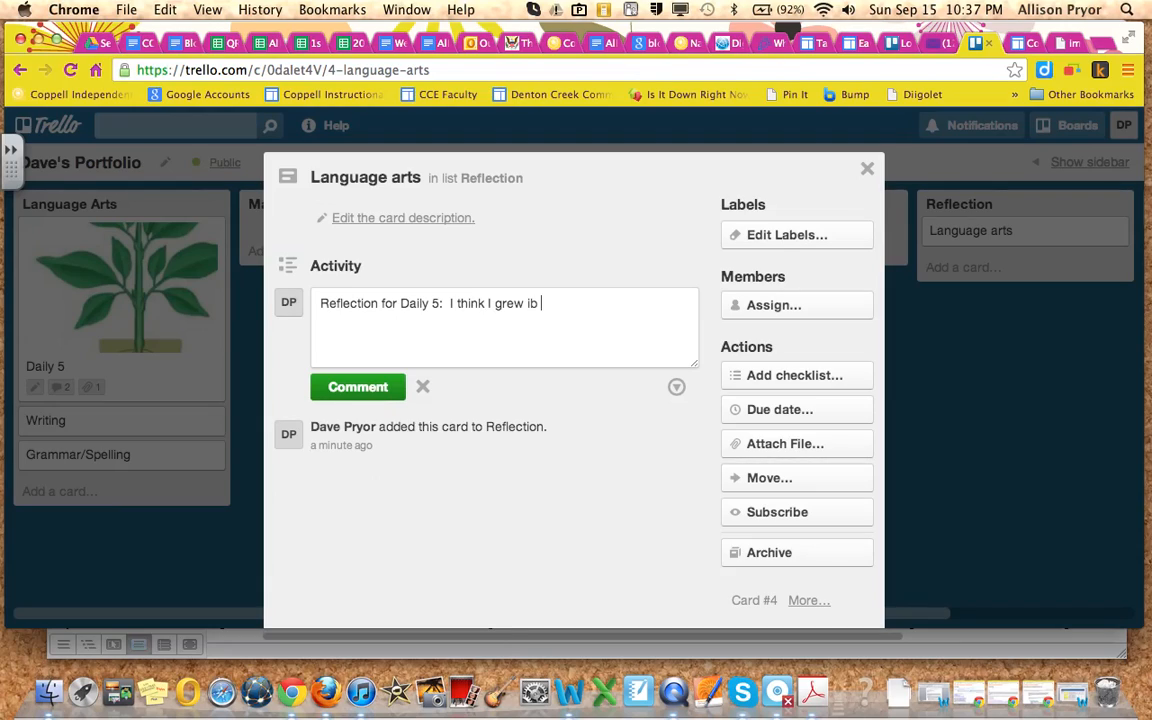
{"action": "type", "text": "bwing ways..."}
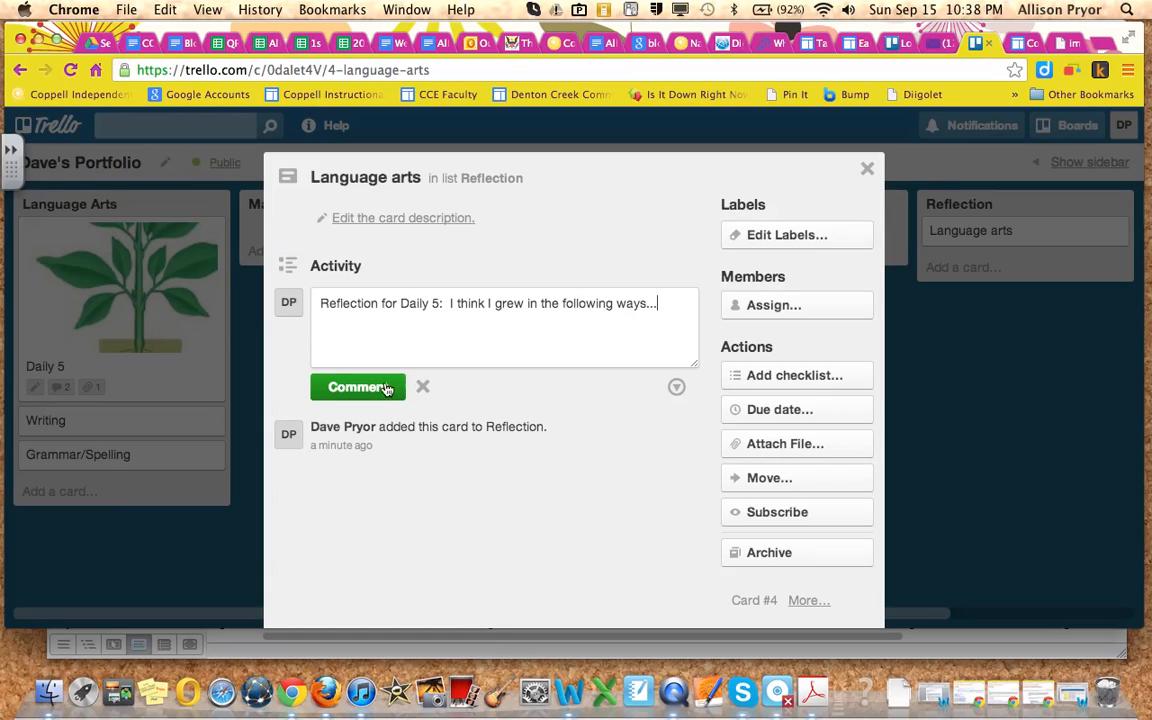
{"action": "left_click", "coordinate": [386, 389]}
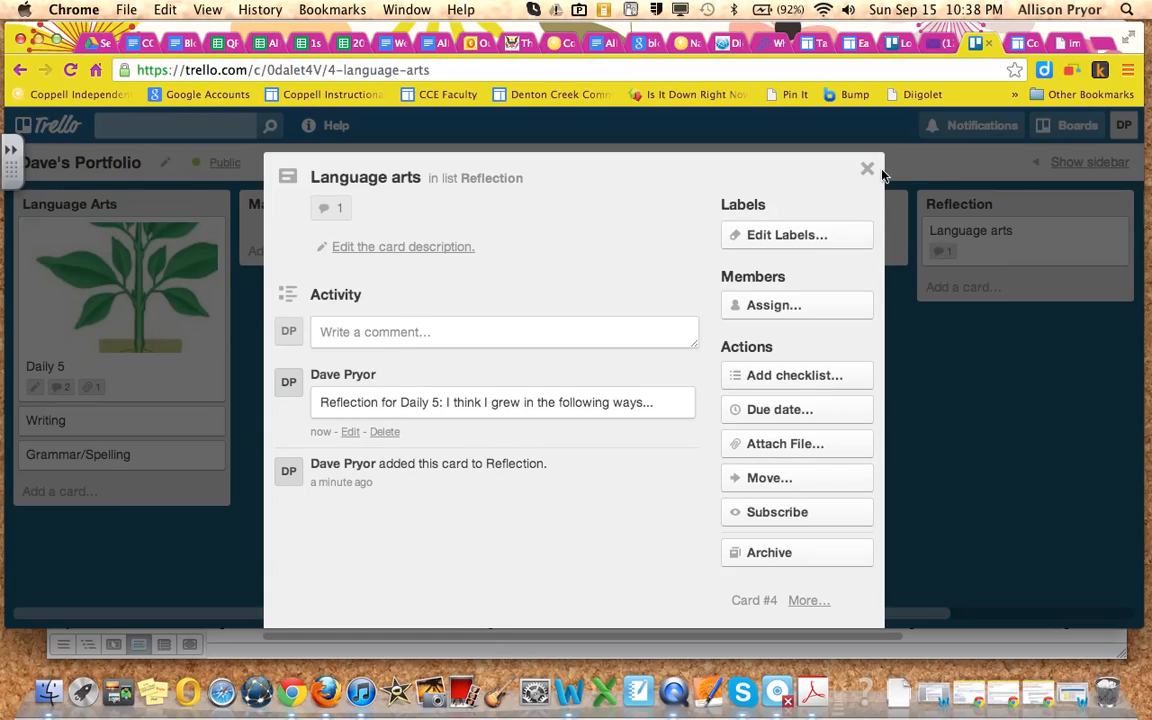
{"action": "left_click", "coordinate": [868, 169]}
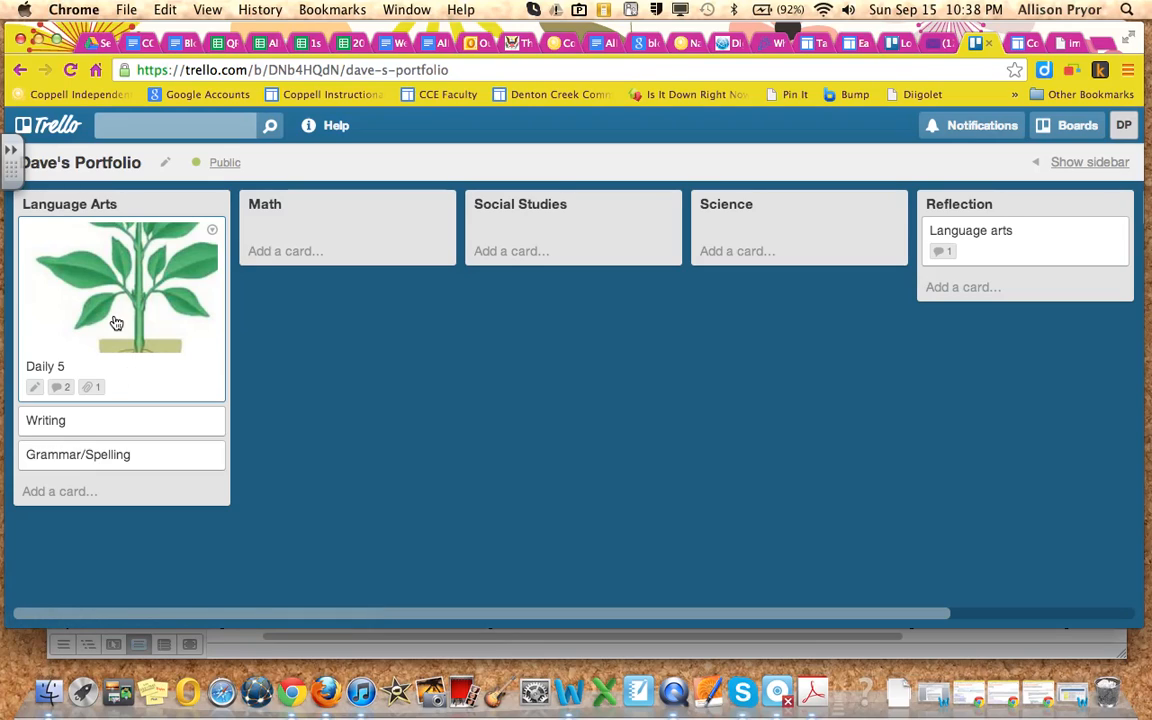
{"action": "left_click_drag", "start_coordinate": [116, 323], "coordinate": [1018, 309]}
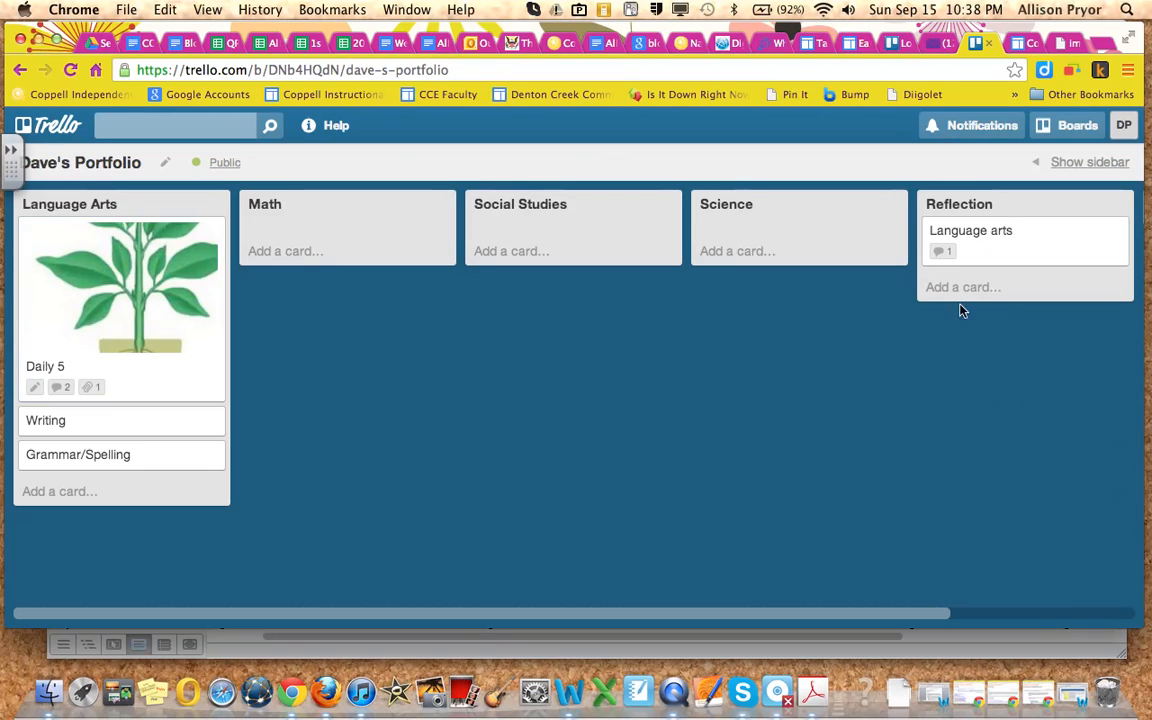